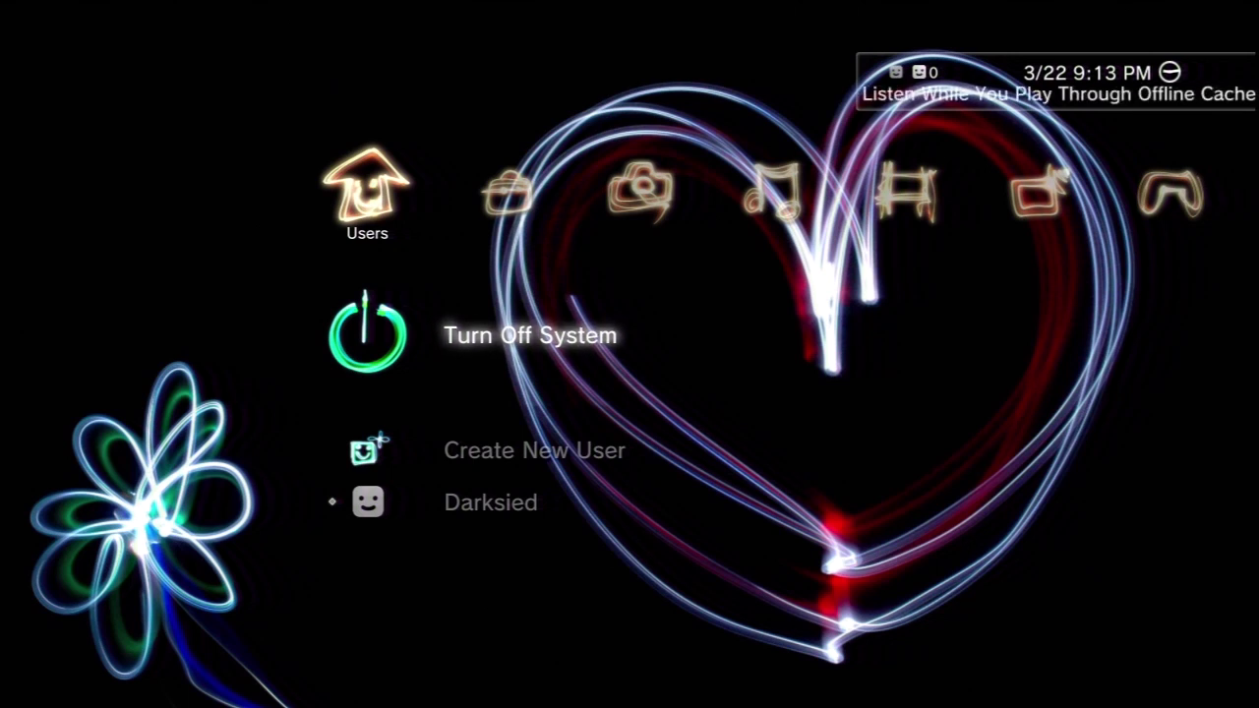
# Create a new local user named 'japanpsn' and save it
pyautogui.press('Down')
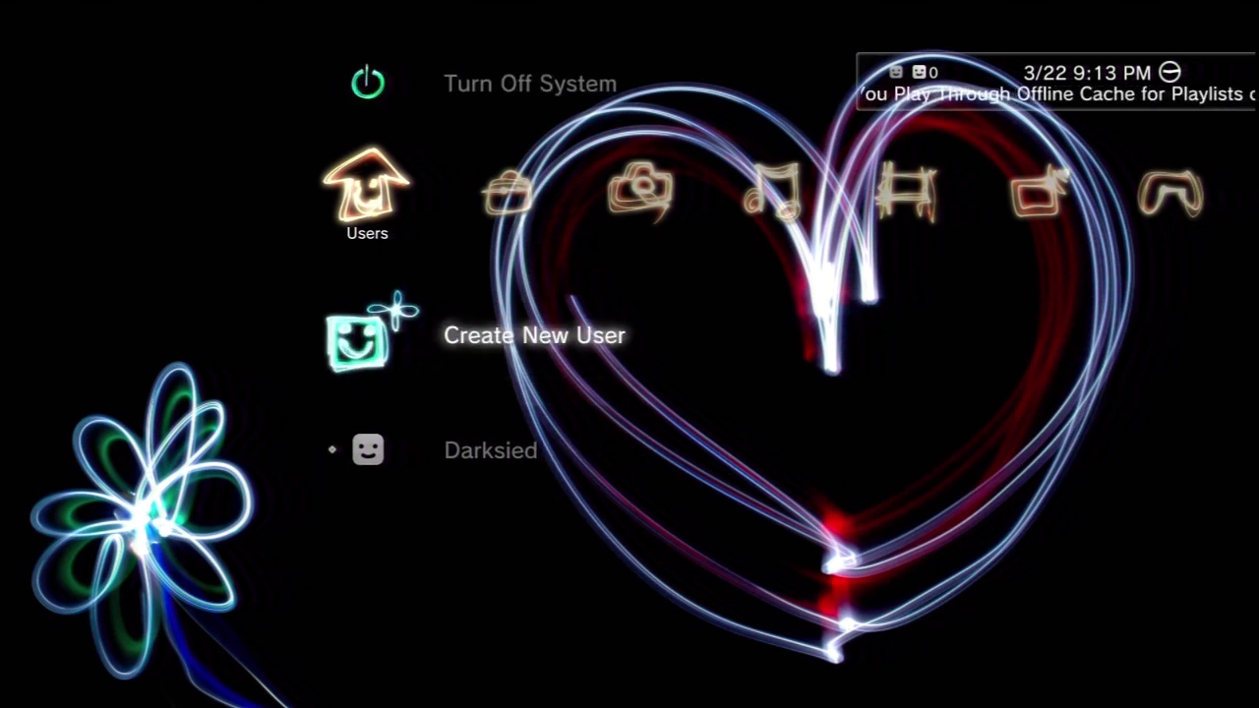
pyautogui.press('Return')
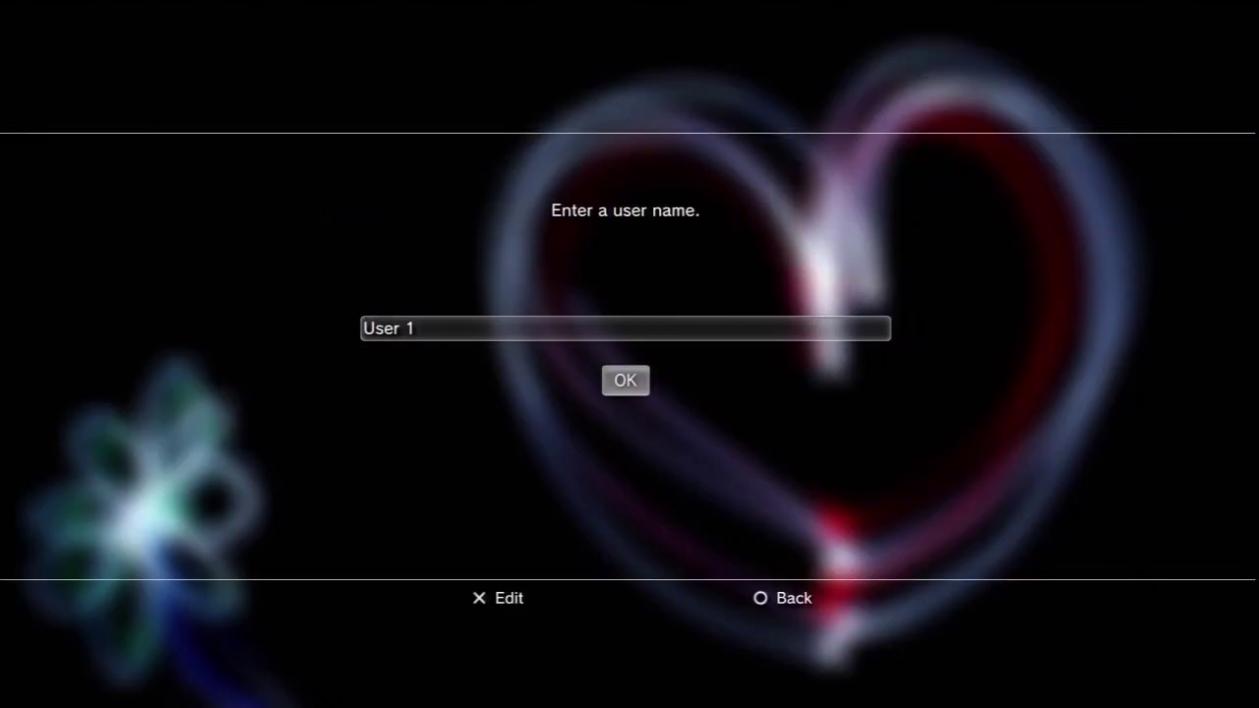
pyautogui.press('Return')
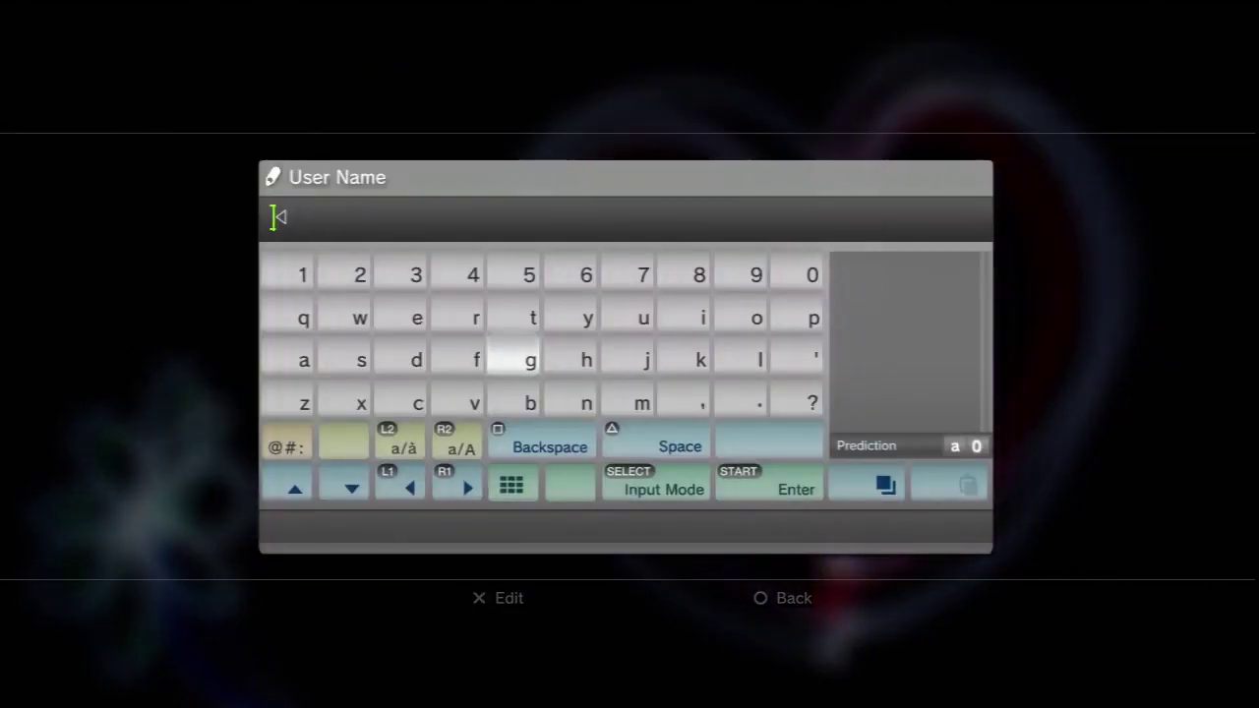
pyautogui.write('japanpsn')
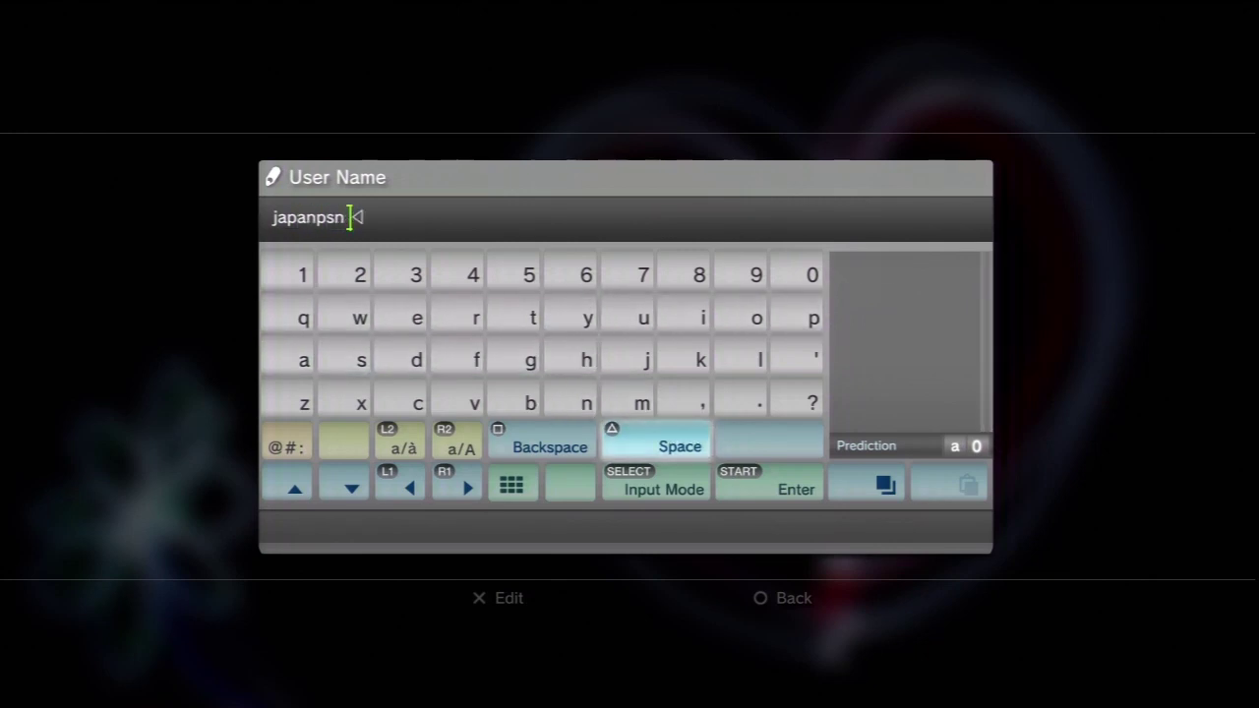
pyautogui.press('Return')
pyautogui.press('Down')
pyautogui.press('Return')
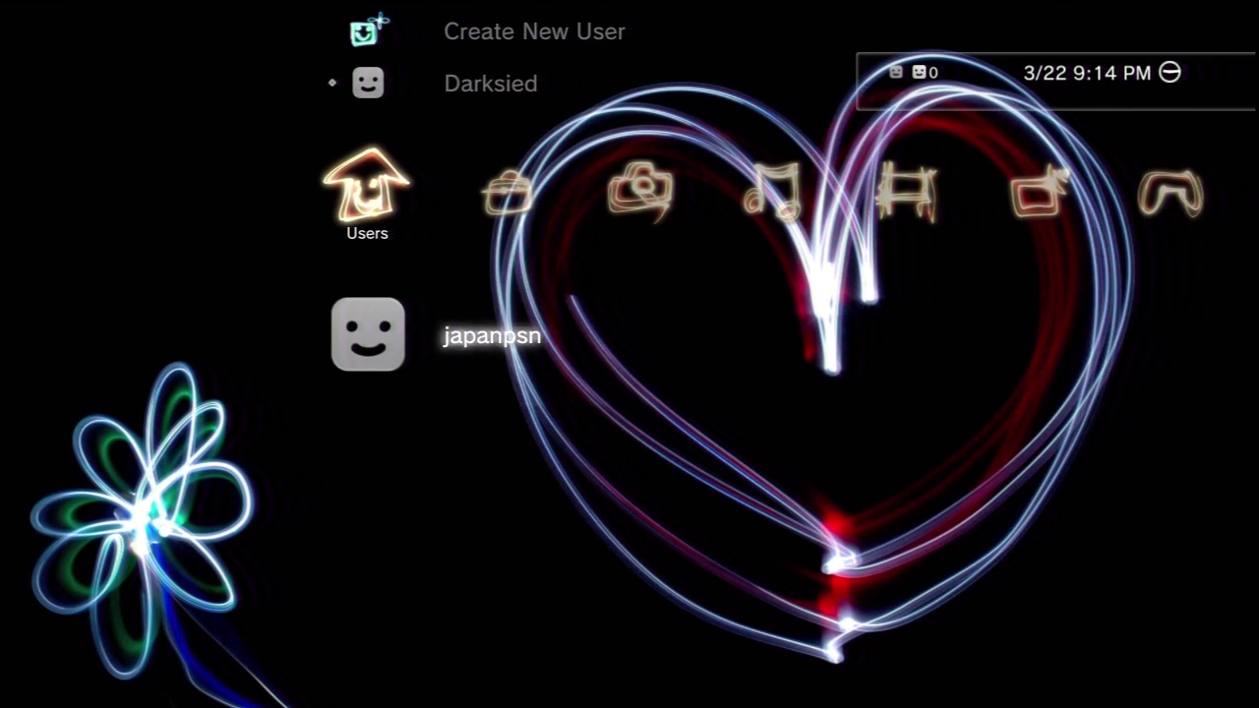
# Log in as japanpsn and open PlayStation Network Sign Up
pyautogui.press('Return')
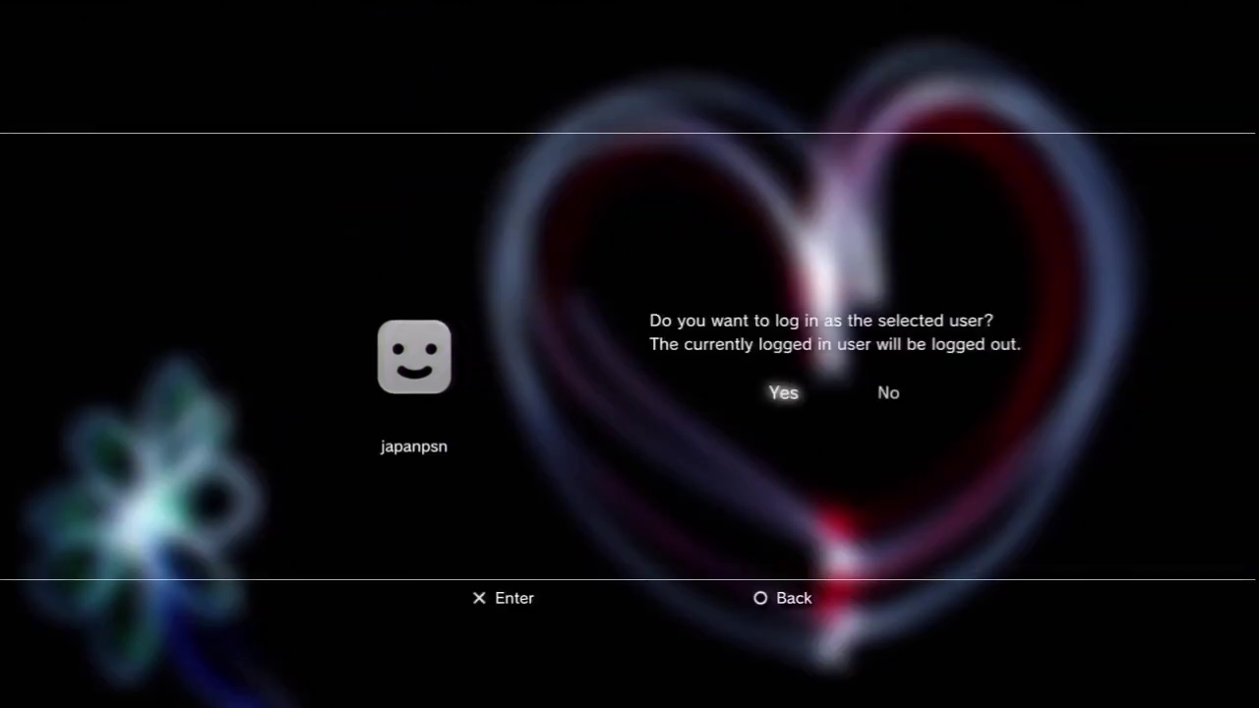
pyautogui.press('Return')
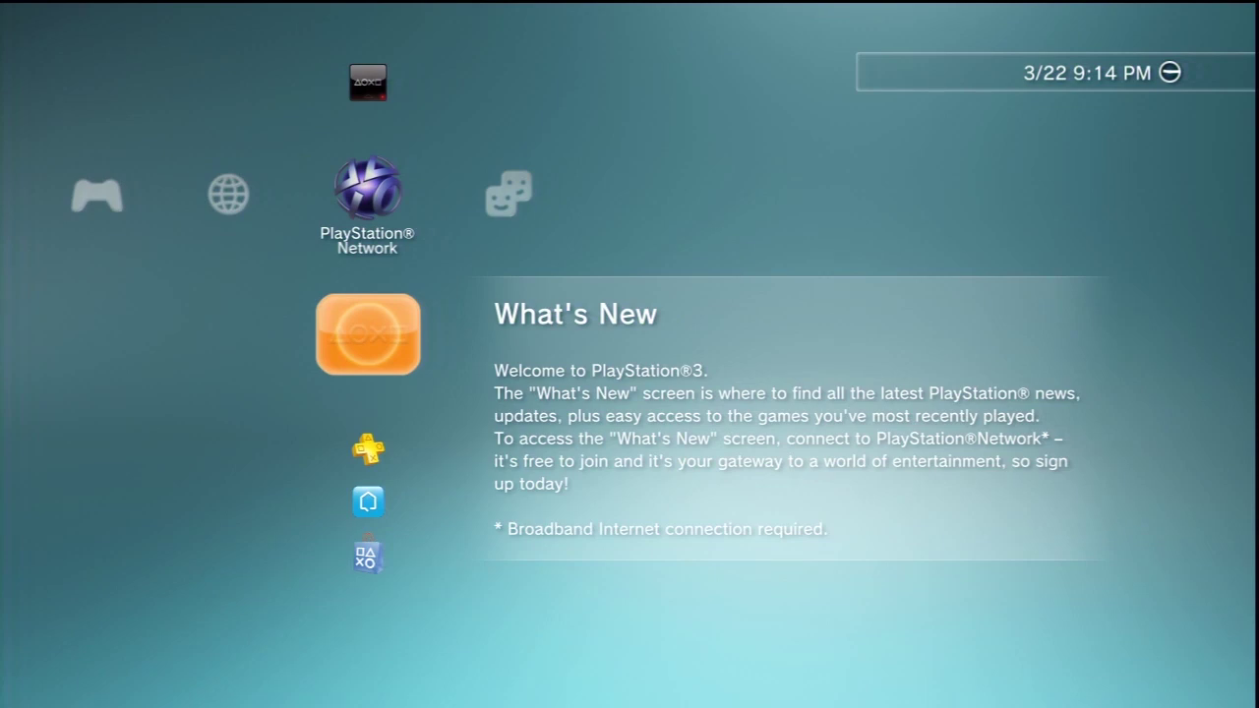
pyautogui.press('Up')
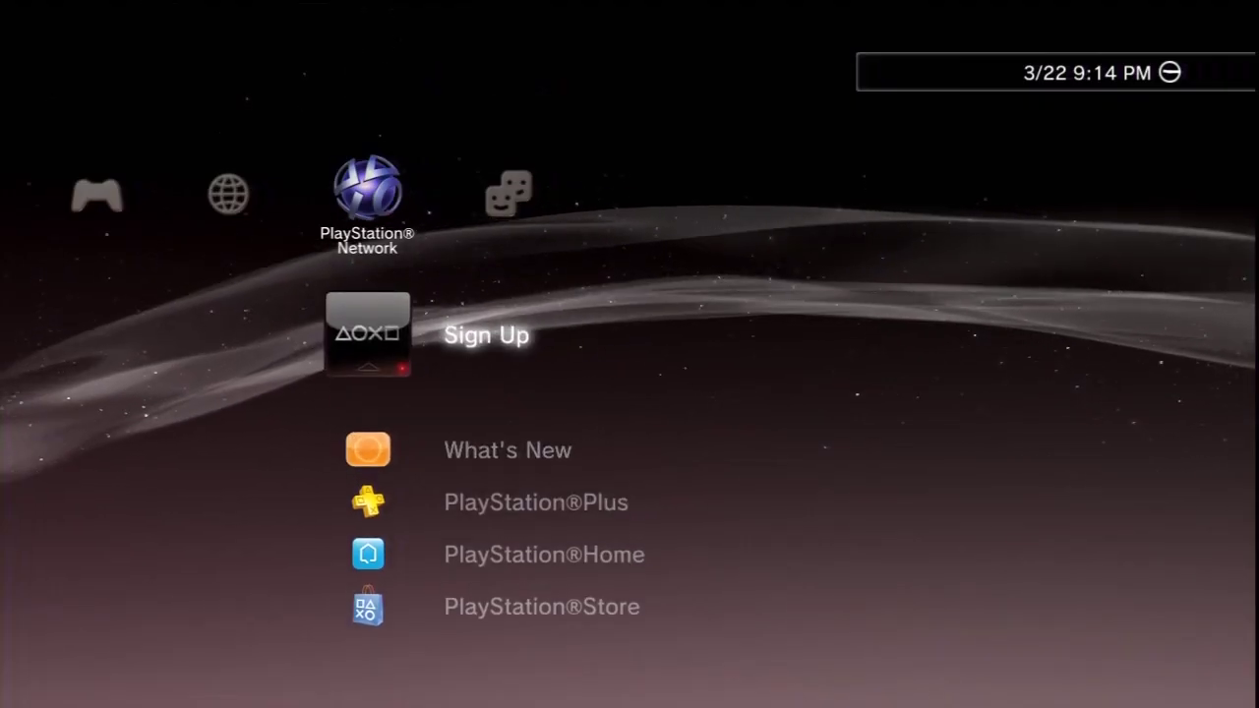
pyautogui.press('Return')
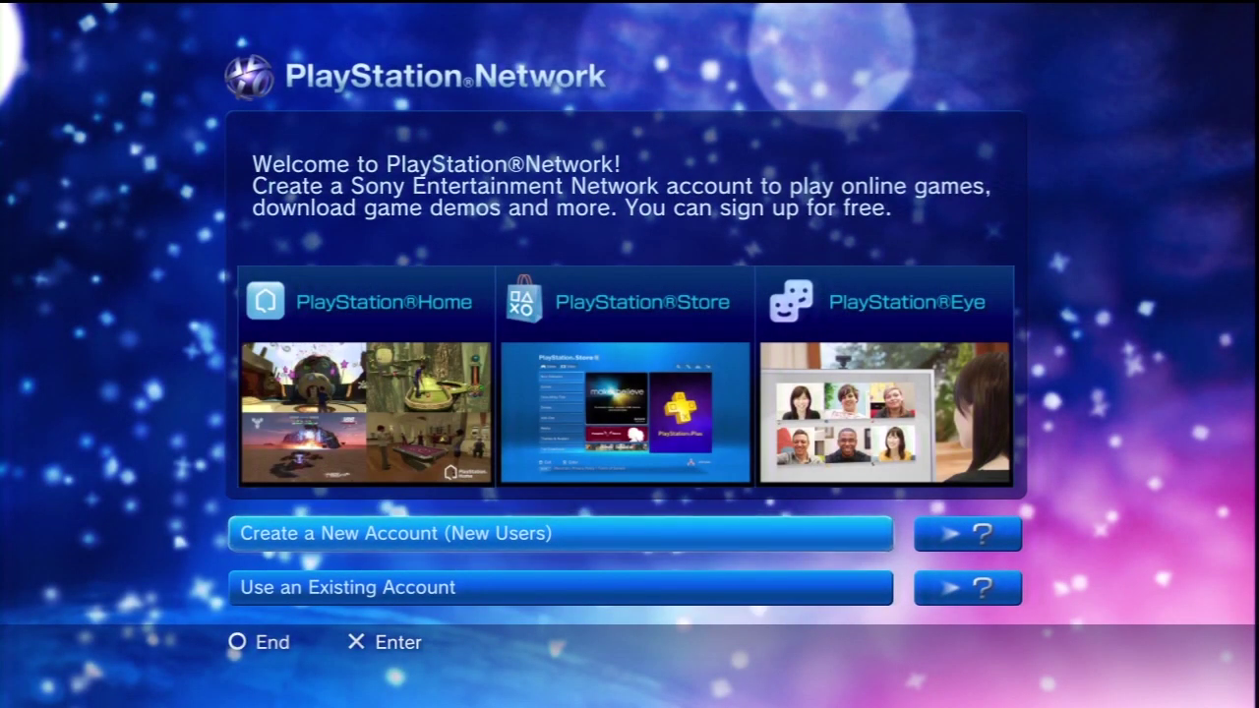
# Choose to create a new account and continue past the requirements overview
pyautogui.press('Down')
pyautogui.press('Up')
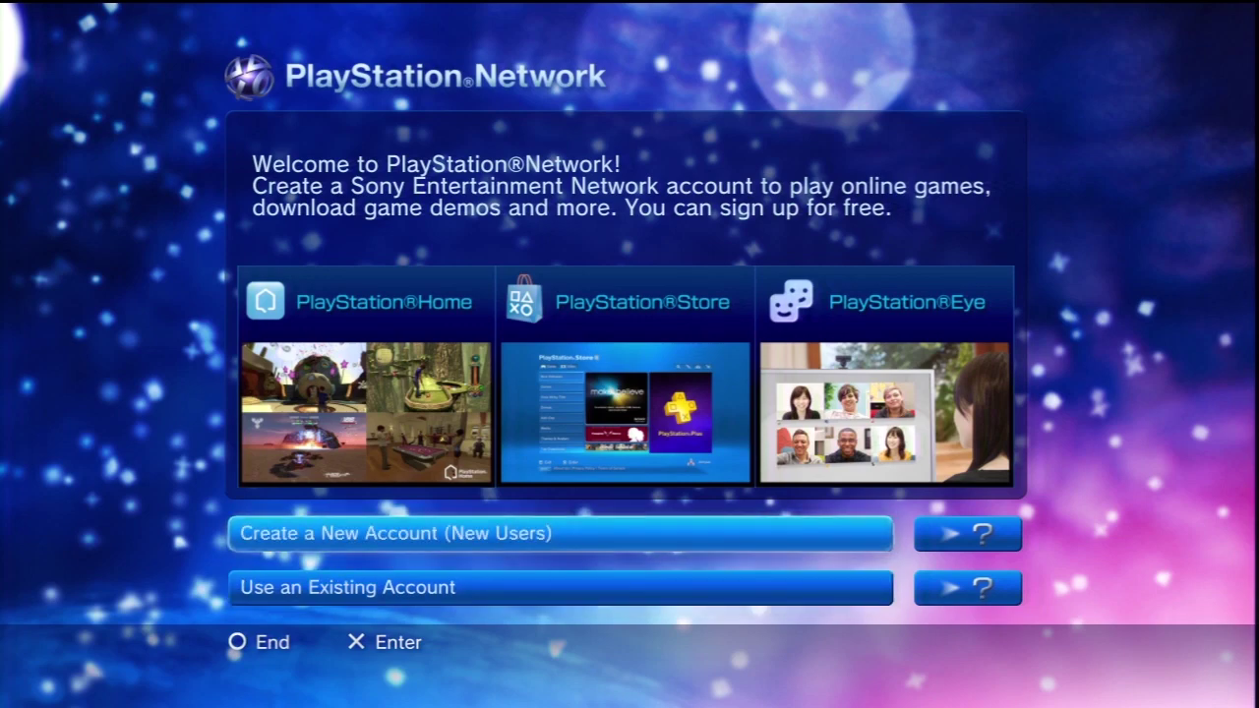
pyautogui.press('Return')
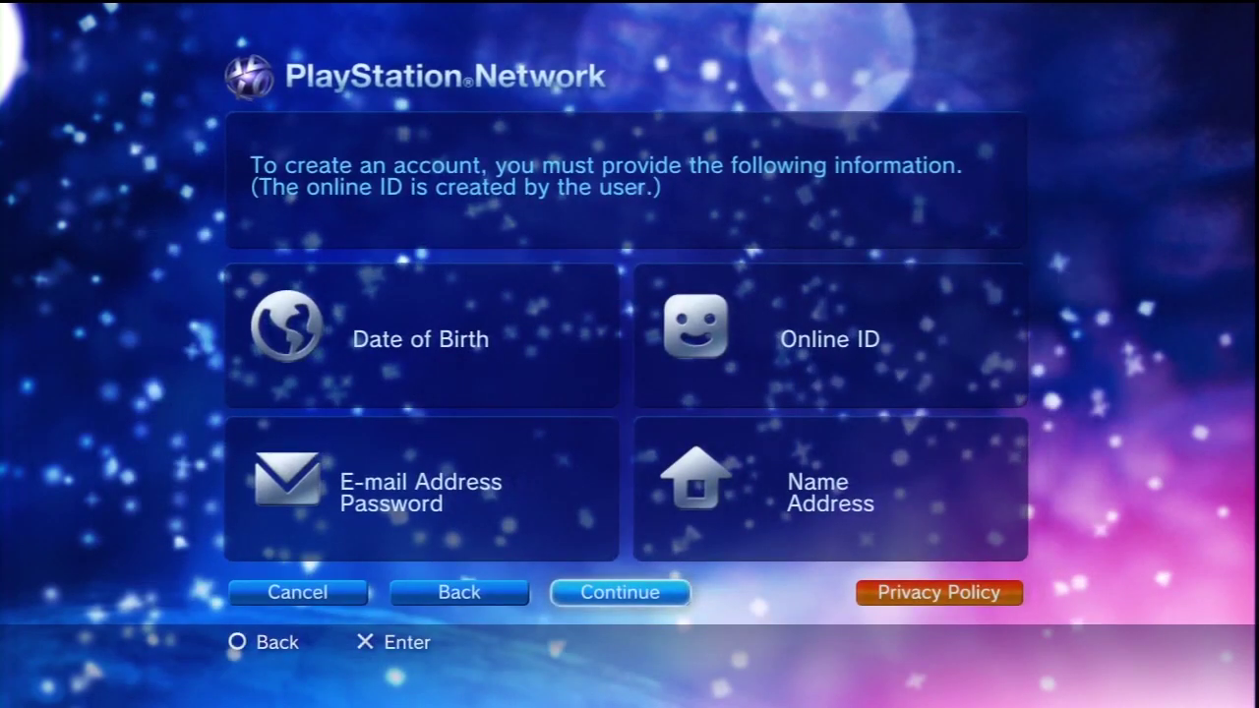
pyautogui.press('Return')
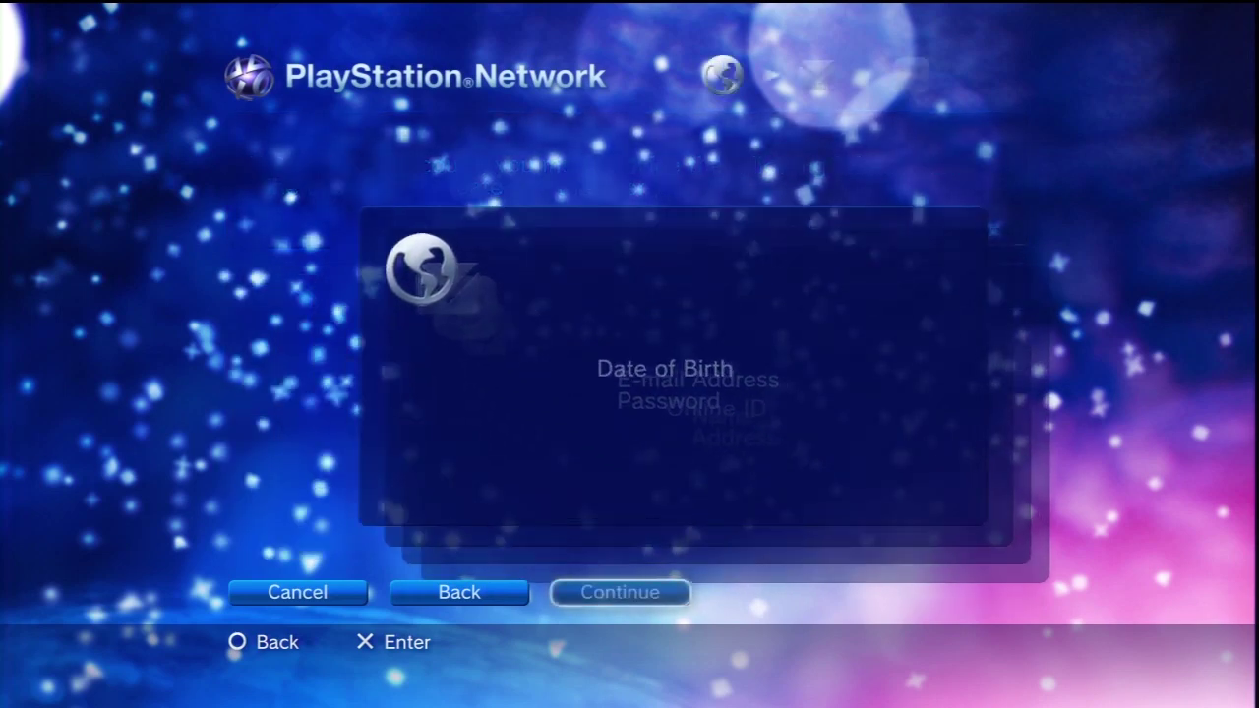
# Set the country of residence to Japan, keeping Japanese as the language
pyautogui.press('Return')
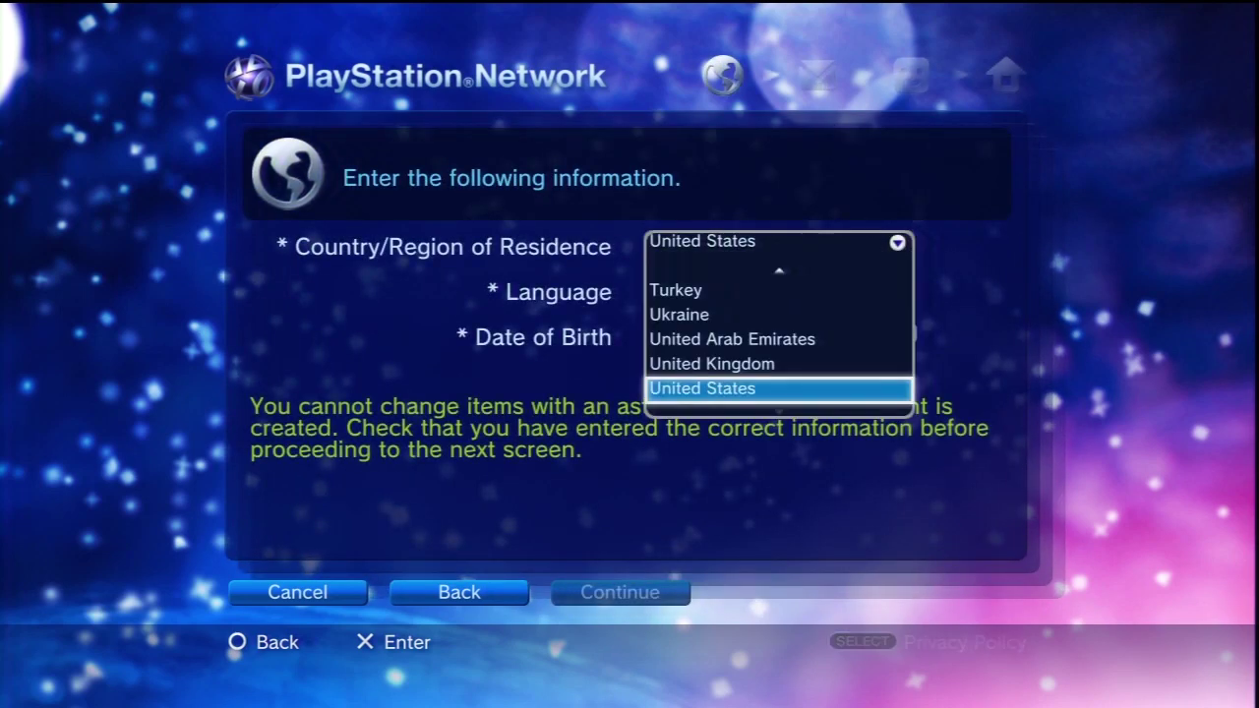
pyautogui.press('Up')
pyautogui.press('Up')
pyautogui.press('Up')
pyautogui.press('Up')
pyautogui.press('Up')
pyautogui.press('Up')
pyautogui.press('Up')
pyautogui.press('Up')
pyautogui.press('Up')
pyautogui.press('Up')
pyautogui.press('Up')
pyautogui.press('Up')
pyautogui.press('Up')
pyautogui.press('Up')
pyautogui.press('Up')
pyautogui.press('Up')
pyautogui.press('Up')
pyautogui.press('Up')
pyautogui.press('Up')
pyautogui.press('Up')
pyautogui.press('Up')
pyautogui.press('Up')
pyautogui.press('Up')
pyautogui.press('Up')
pyautogui.press('Up')
pyautogui.press('Up')
pyautogui.press('Up')
pyautogui.press('Up')
pyautogui.press('Up')
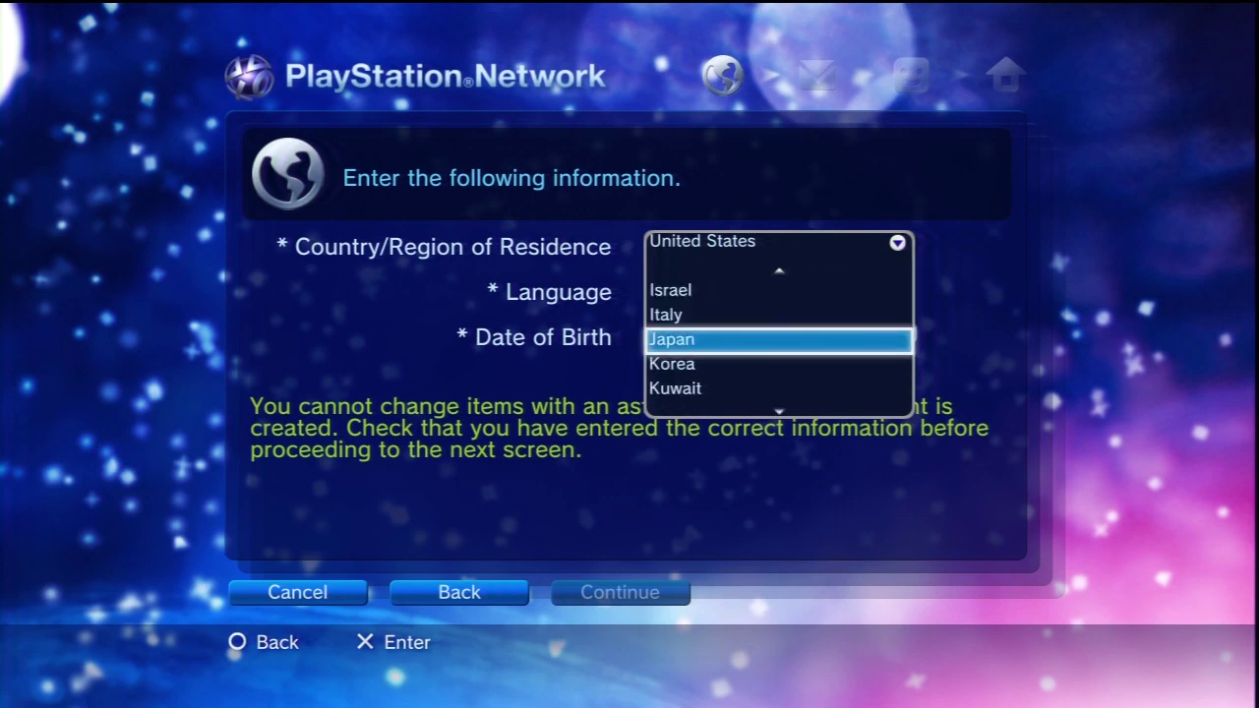
pyautogui.press('Return')
pyautogui.press('Down')
pyautogui.press('Down')
pyautogui.press('Up')
pyautogui.press('Down')
# Set the date of birth to 1990/12/12 and proceed to the terms
pyautogui.press('Return')
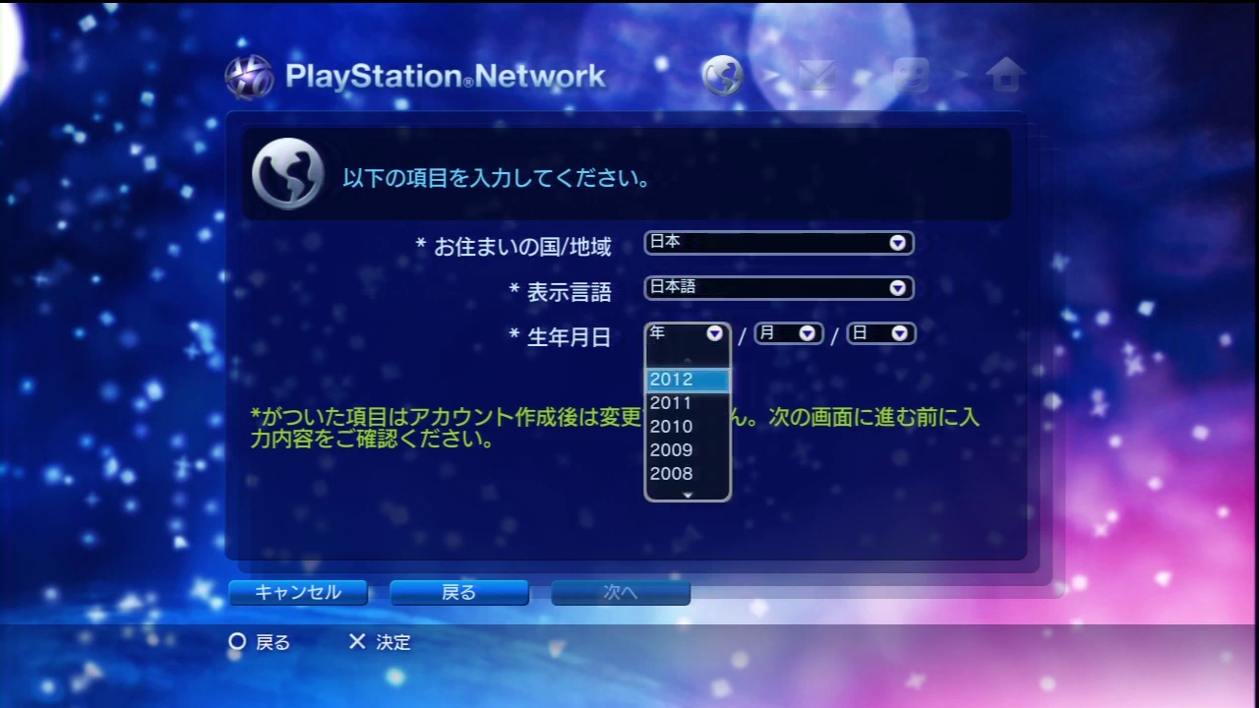
pyautogui.press('Down')
pyautogui.press('Down')
pyautogui.press('Return')
pyautogui.press('Right')
pyautogui.press('Return')
pyautogui.press('Down')
pyautogui.press('Down')
pyautogui.press('Down')
pyautogui.press('Down')
pyautogui.press('Down')
pyautogui.press('Down')
pyautogui.press('Down')
pyautogui.press('Down')
pyautogui.press('Down')
pyautogui.press('Down')
pyautogui.press('Down')
pyautogui.press('Return')
pyautogui.press('Right')
pyautogui.press('Return')
pyautogui.press('Up')
pyautogui.press('Return')
pyautogui.press('Down')
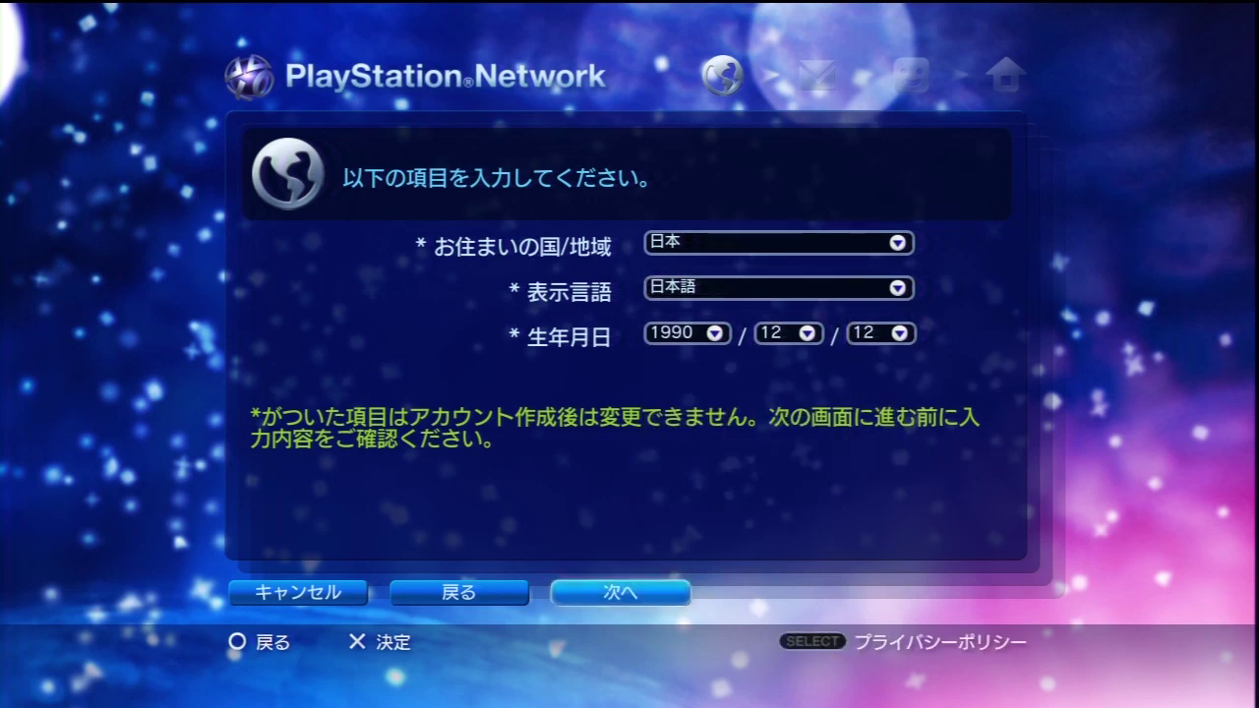
pyautogui.press('Return')
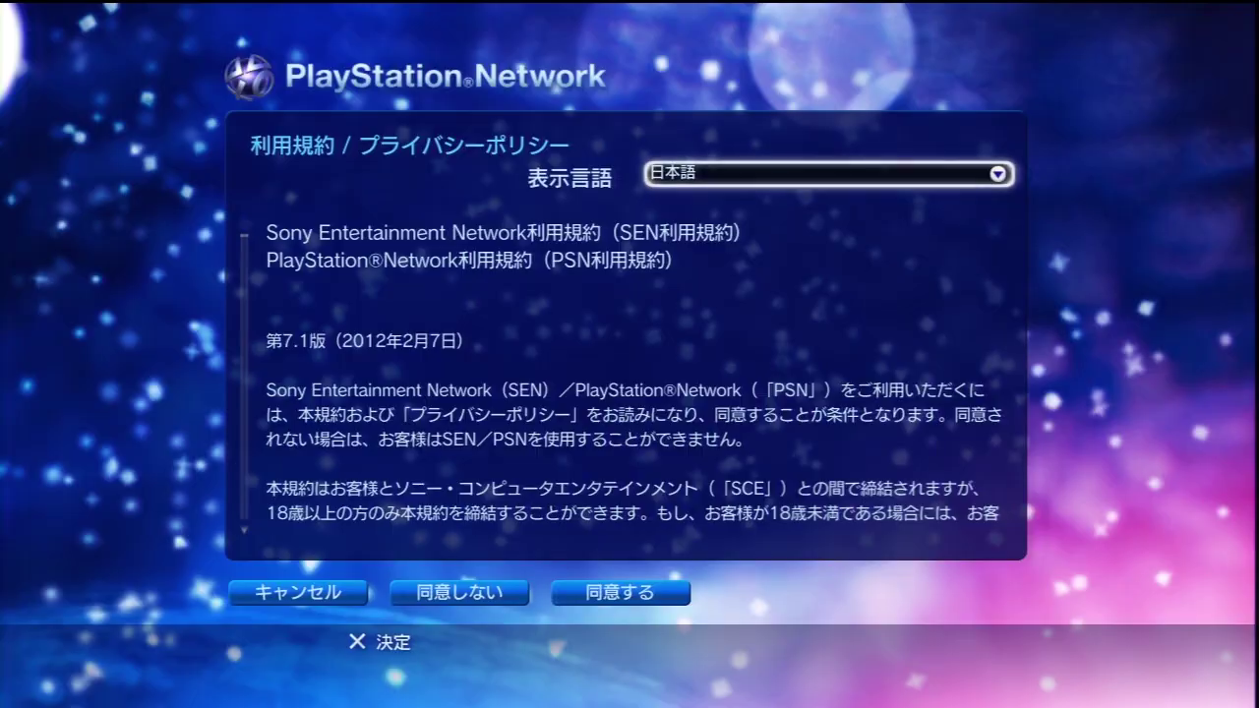
# Scroll through the terms and privacy policy and accept them with 同意する
pyautogui.press('Down')
pyautogui.scroll(-3, 635, 373)
pyautogui.scroll(-15, 636, 374)
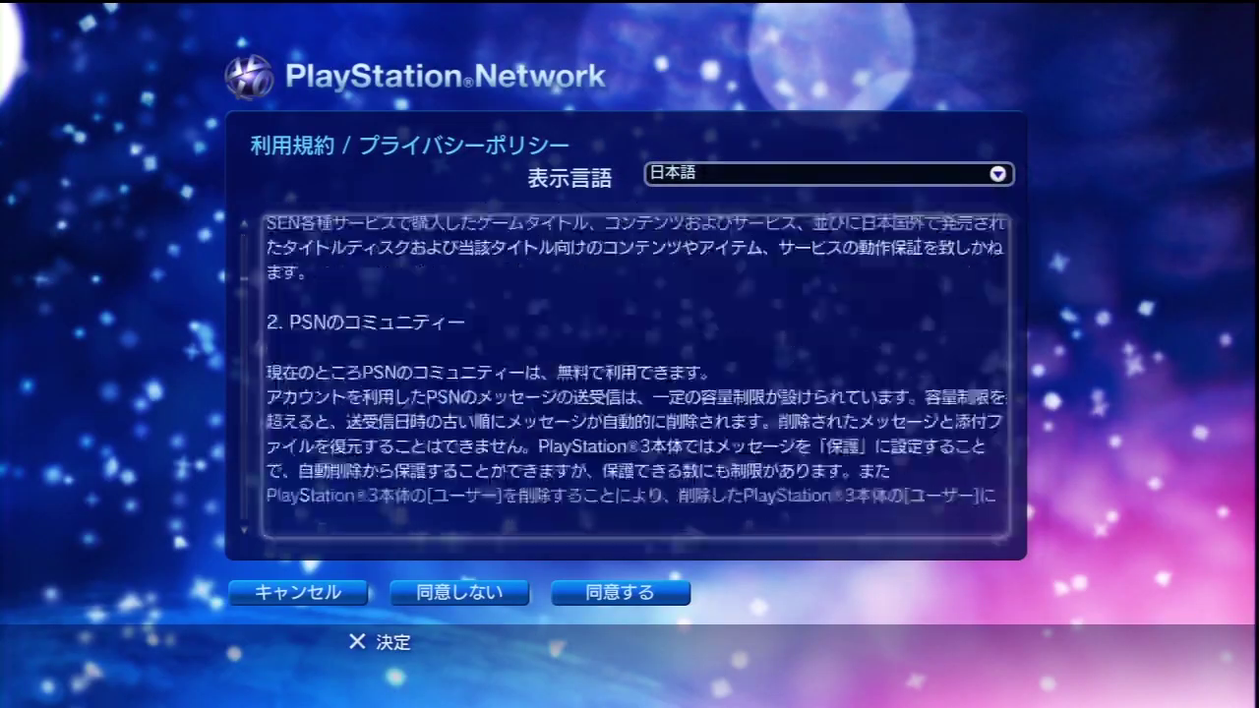
pyautogui.scroll(-15, 635, 374)
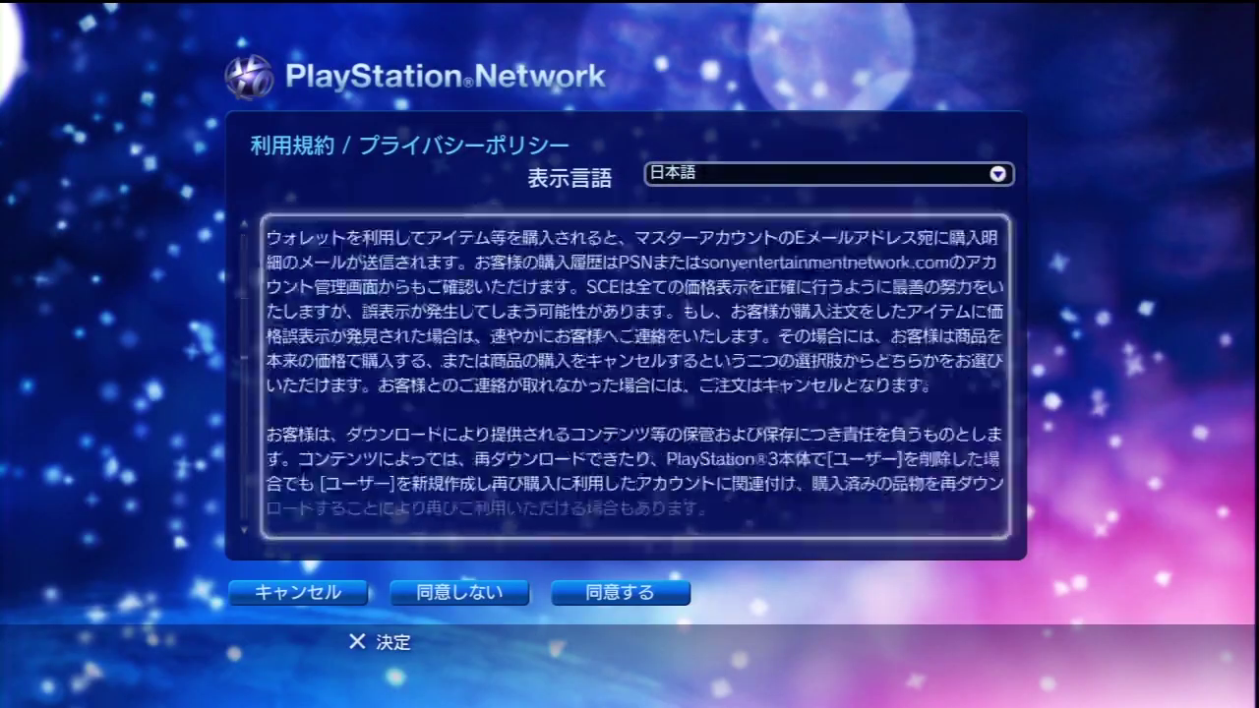
pyautogui.scroll(-20, 635, 374)
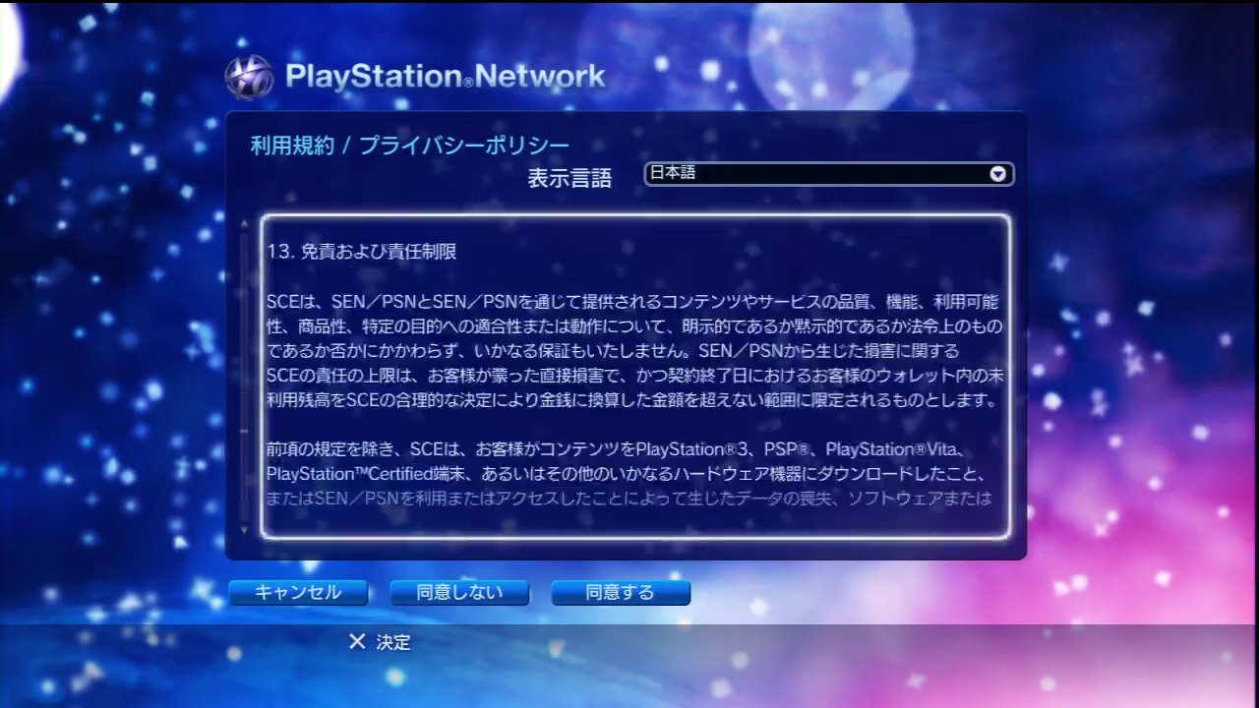
pyautogui.scroll(-20, 635, 373)
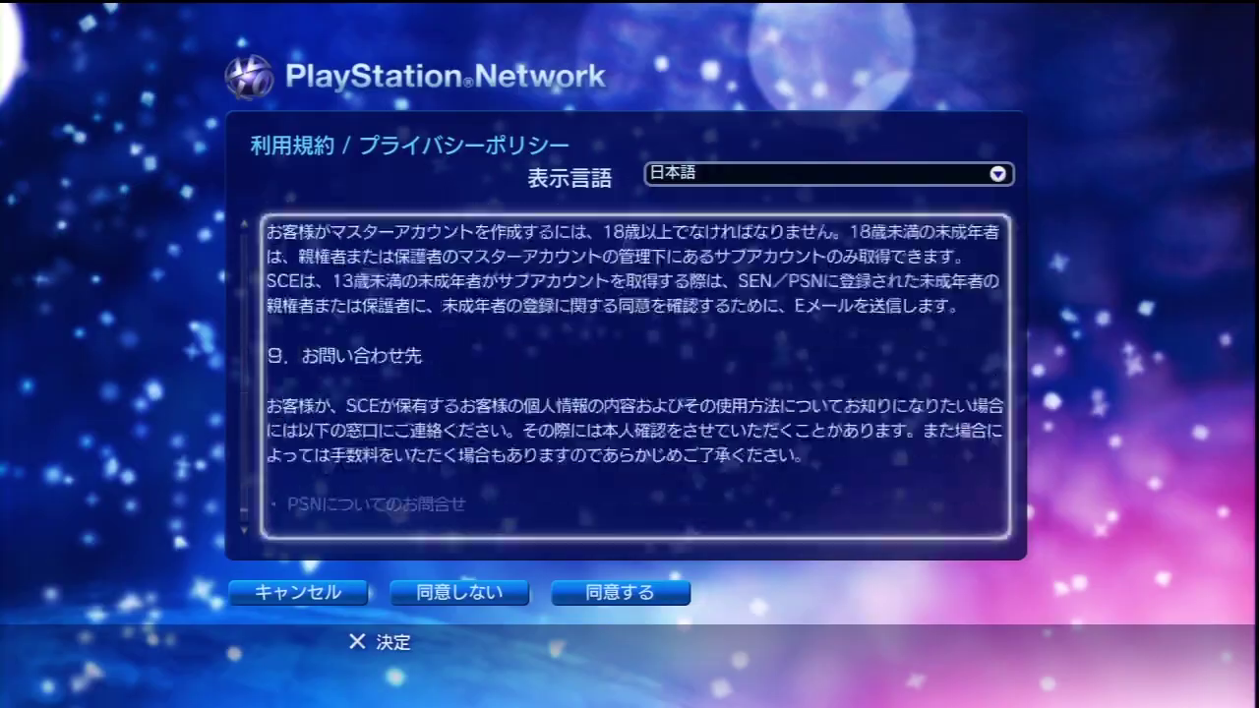
pyautogui.press('Down')
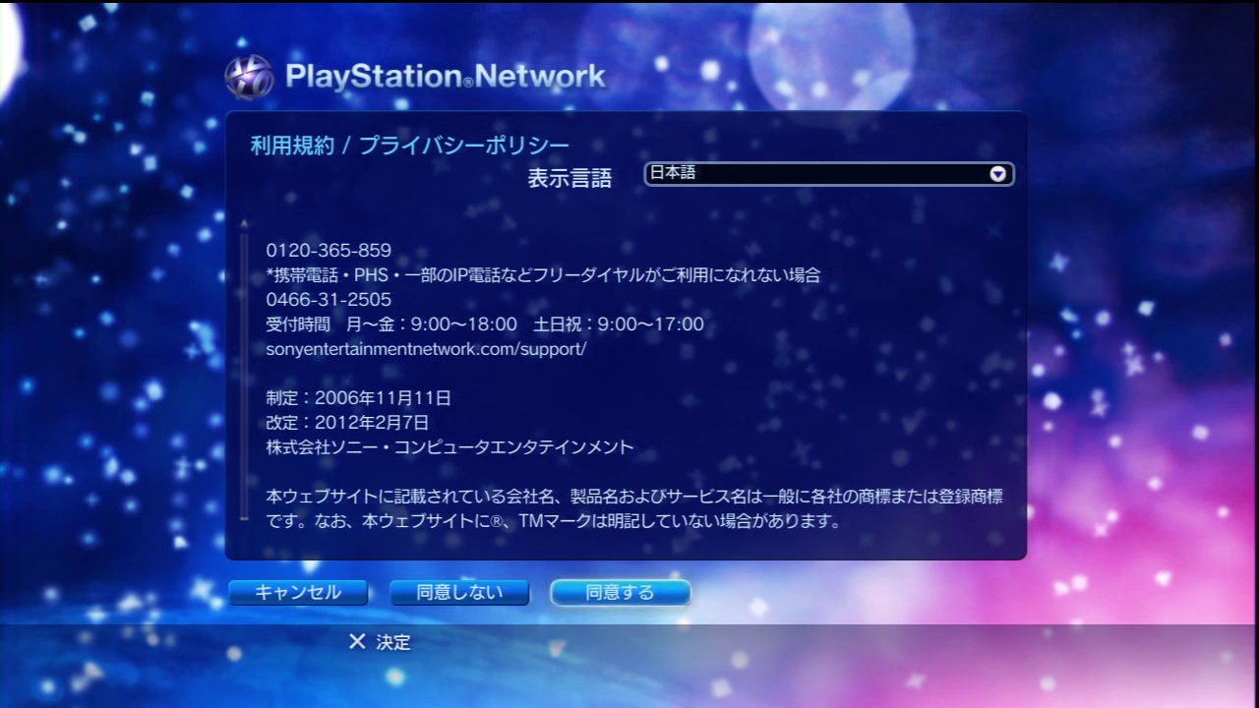
pyautogui.press('Return')
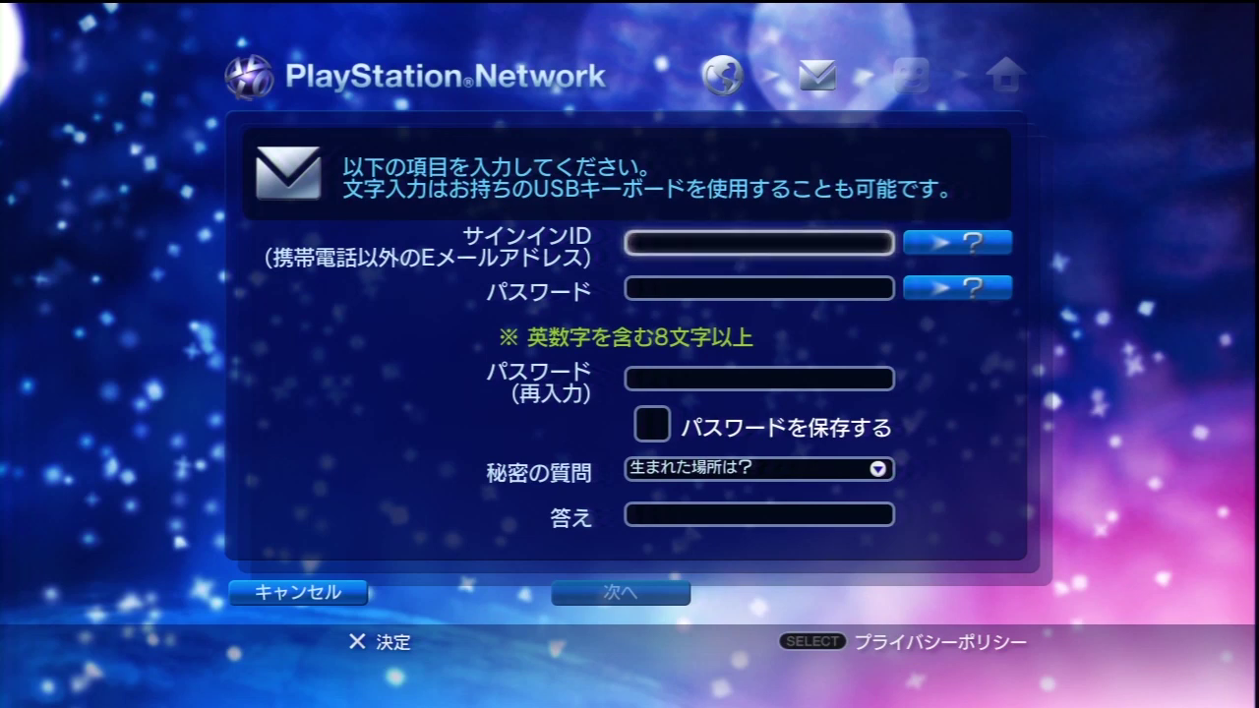
# Enter the sign-in e-mail address and confirm it is correct
pyautogui.press('Return')
pyautogui.press('Left')
pyautogui.press('Left')
pyautogui.write('not')
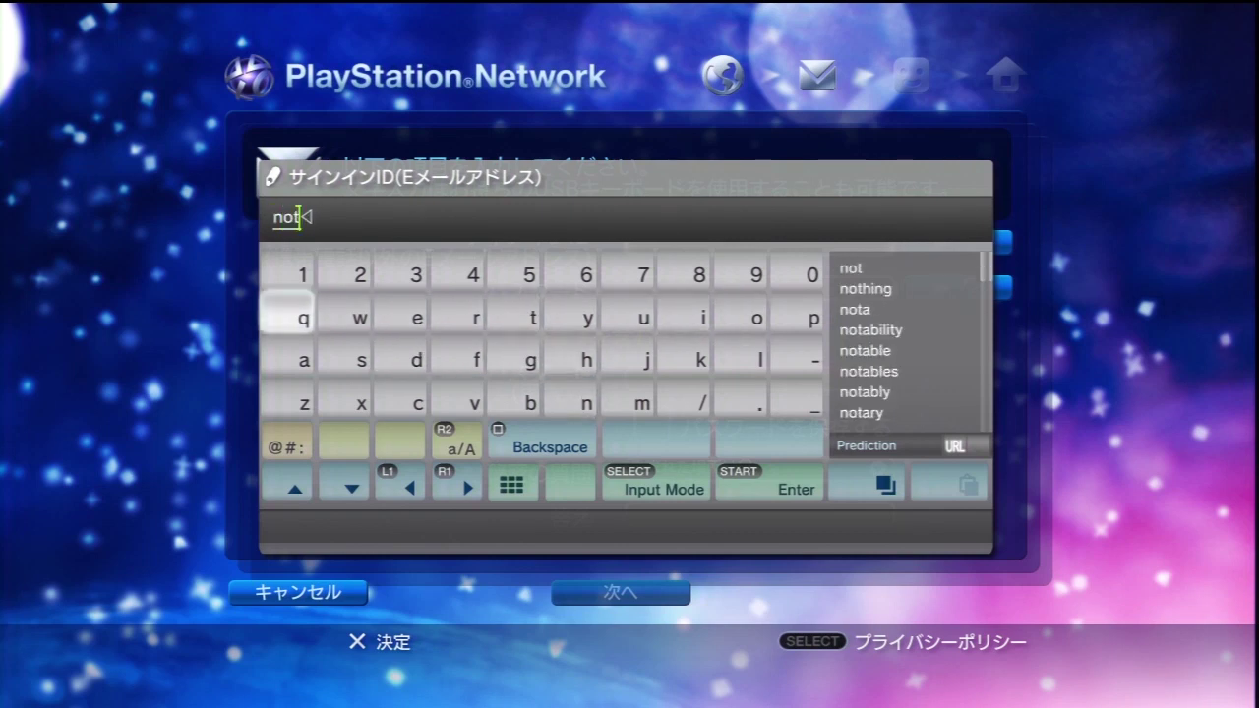
pyautogui.write('amail')
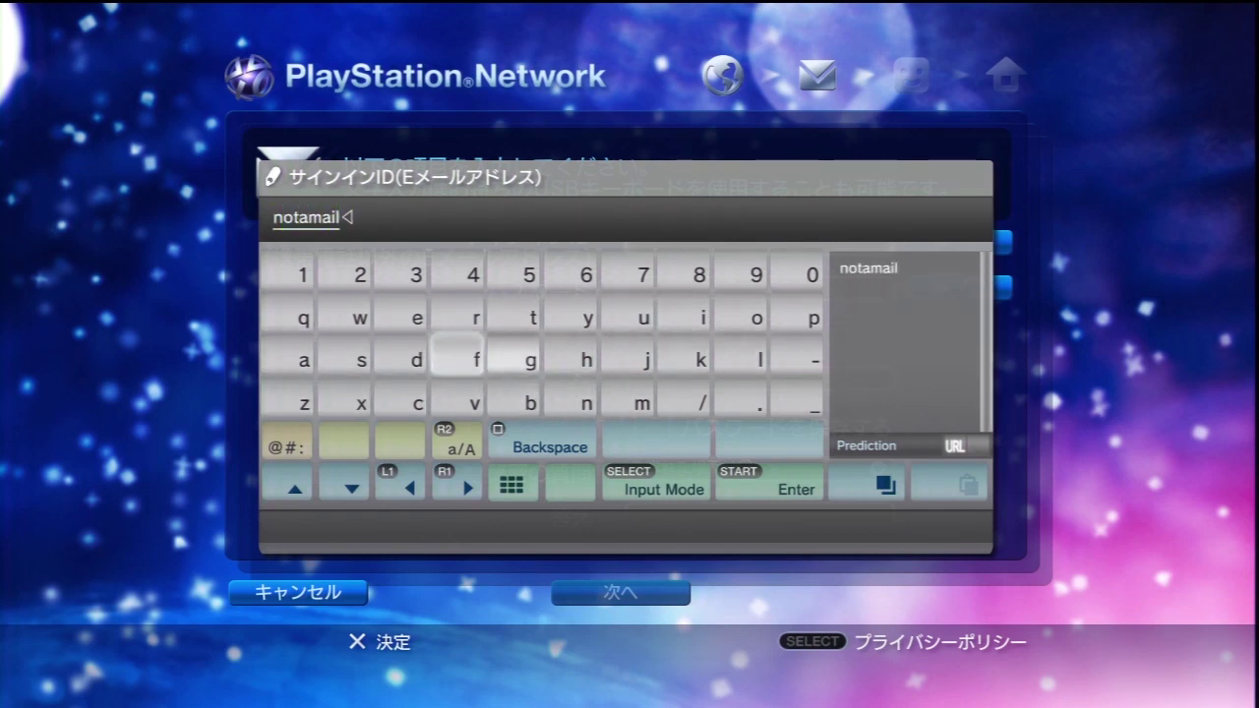
pyautogui.write('@nom')
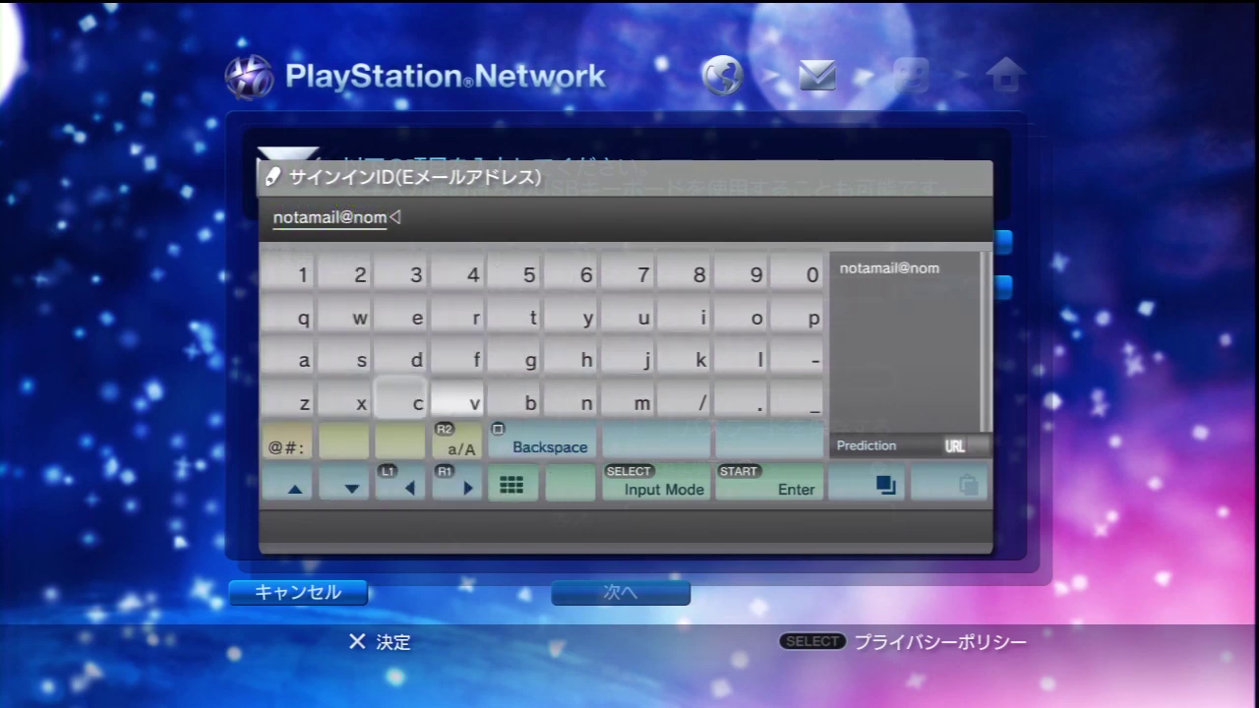
pyautogui.write('ailhere.co')
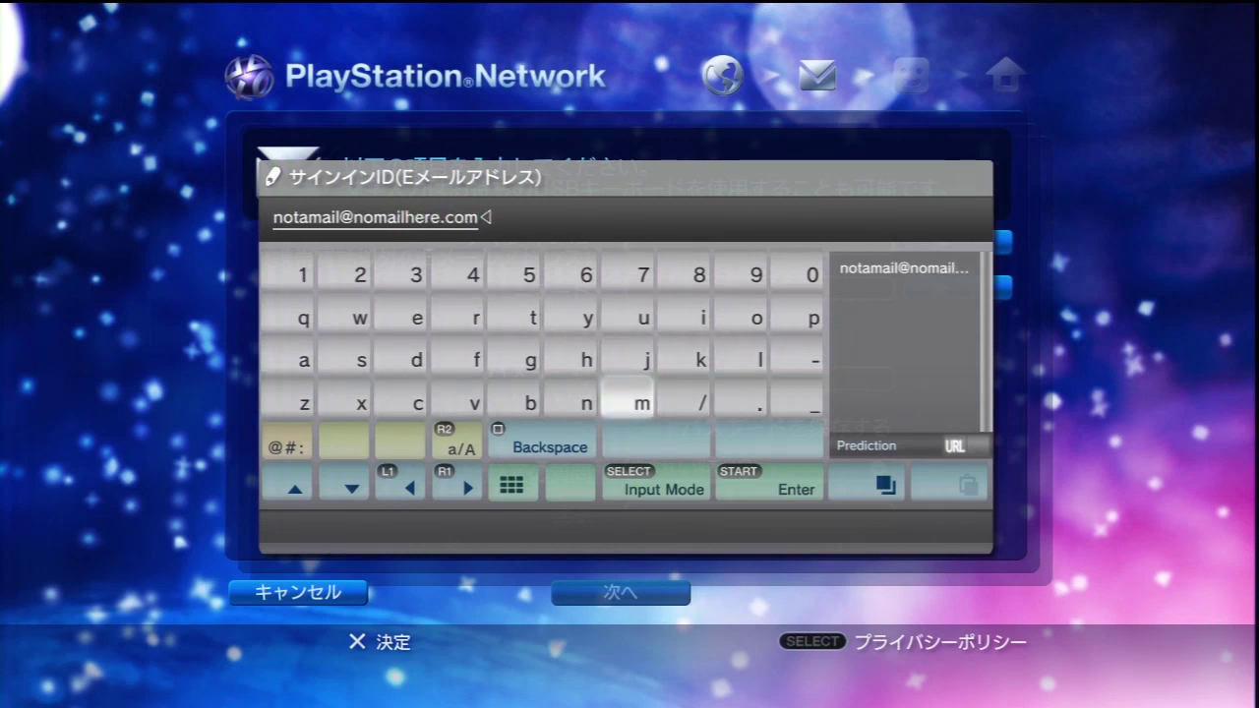
pyautogui.write('m')
pyautogui.press('Down')
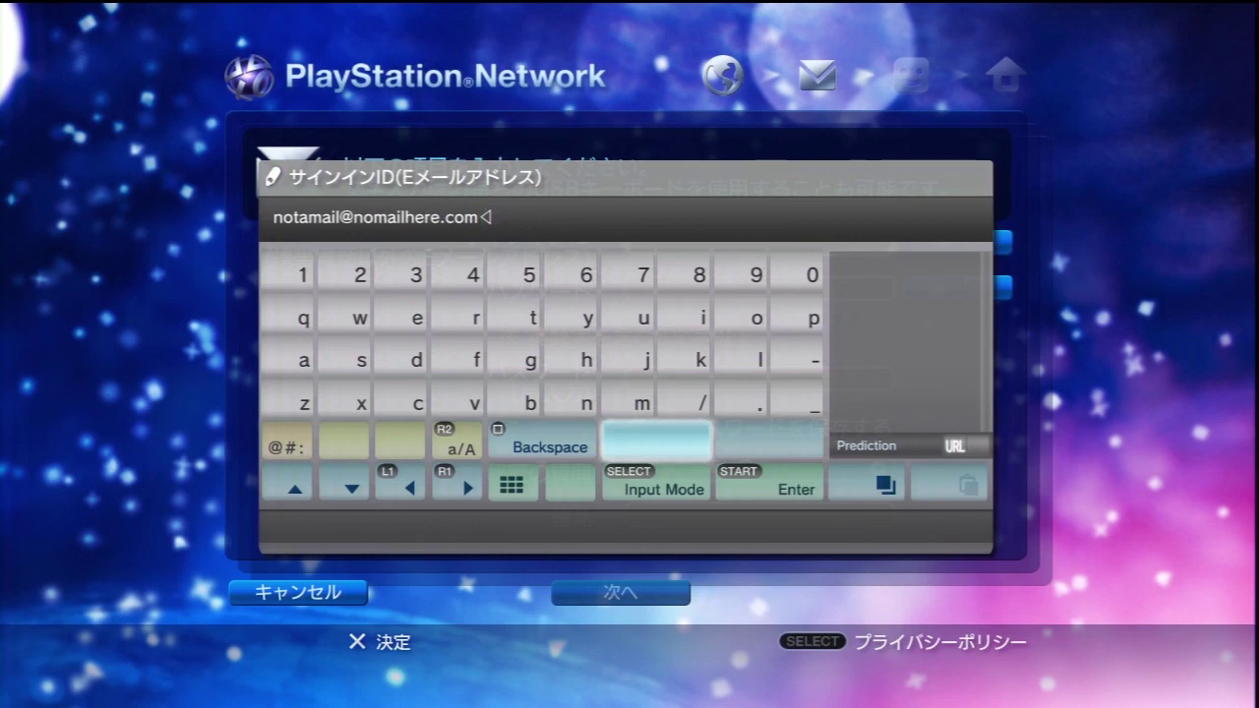
pyautogui.press('Return')
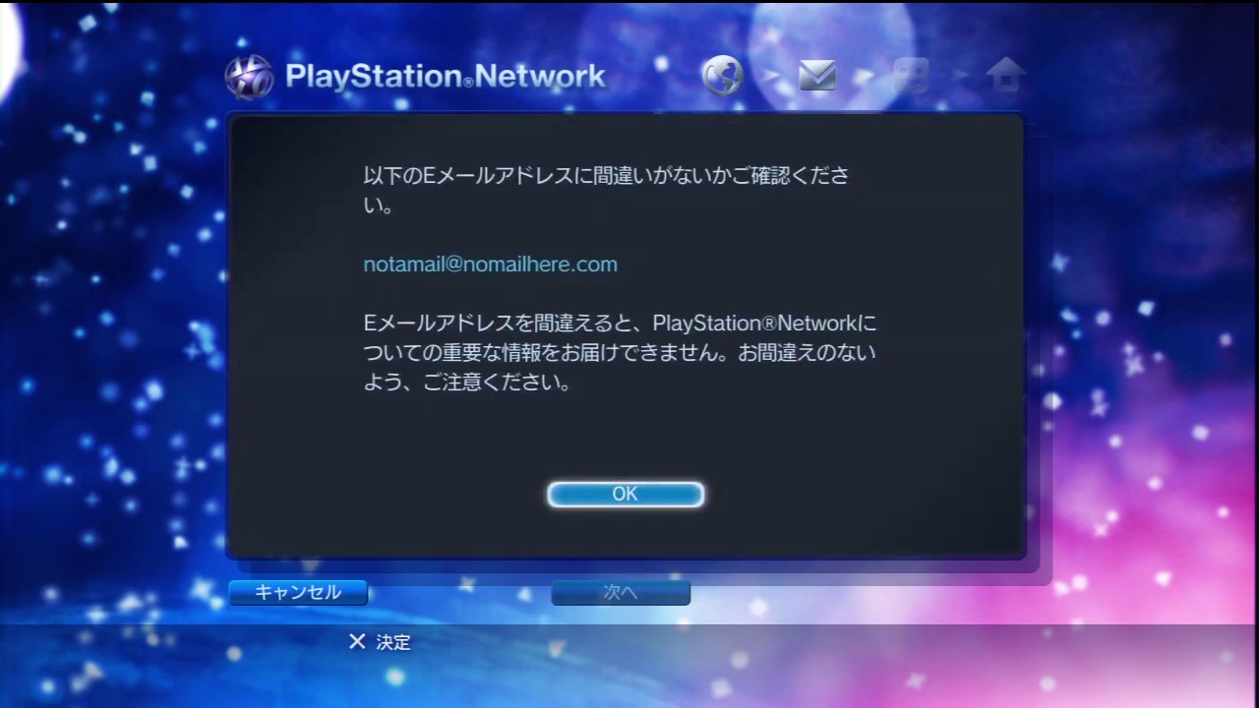
pyautogui.press('Return')
# Enter the 8-character account password and re-enter it to match
pyautogui.press('Down')
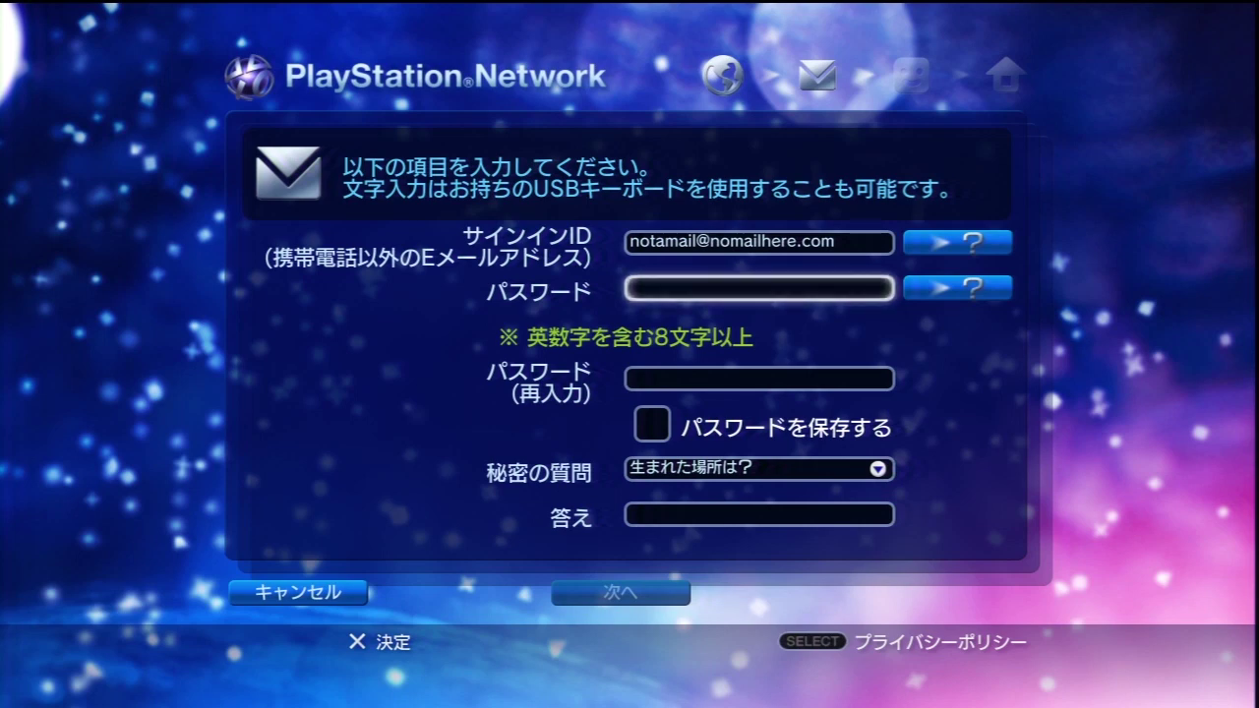
pyautogui.press('Return')
pyautogui.write('********')
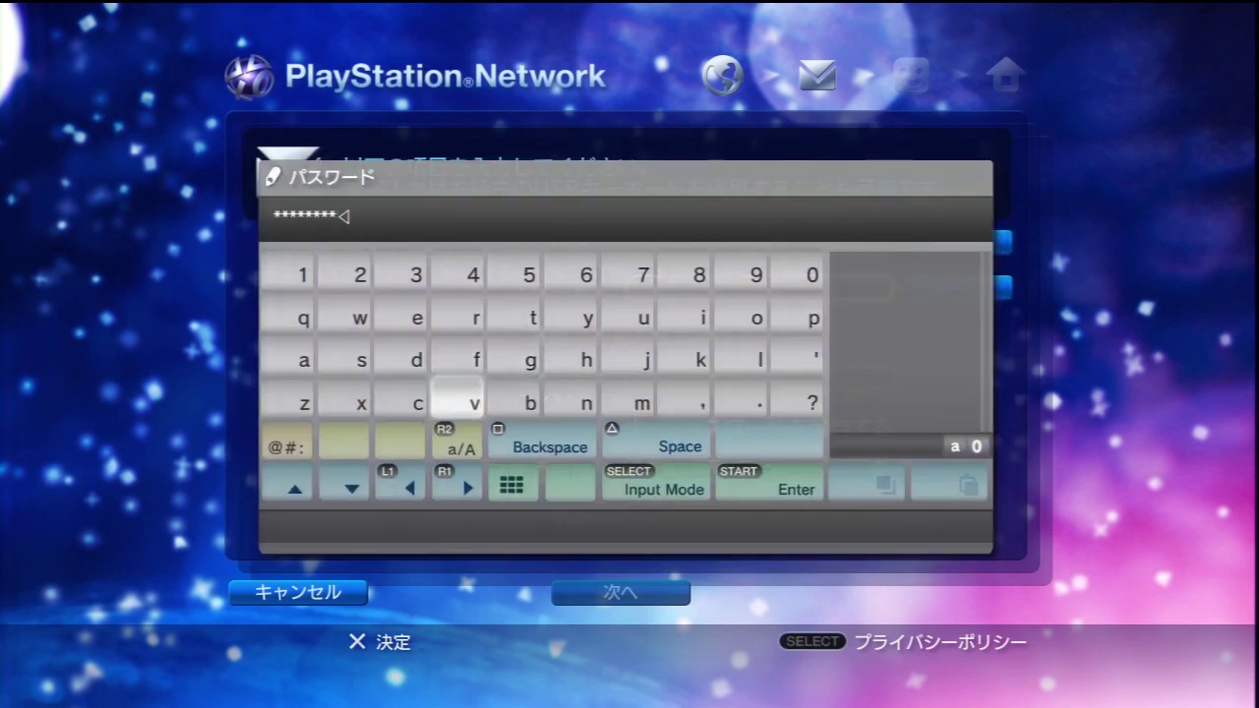
pyautogui.press('Return')
pyautogui.press('Down')
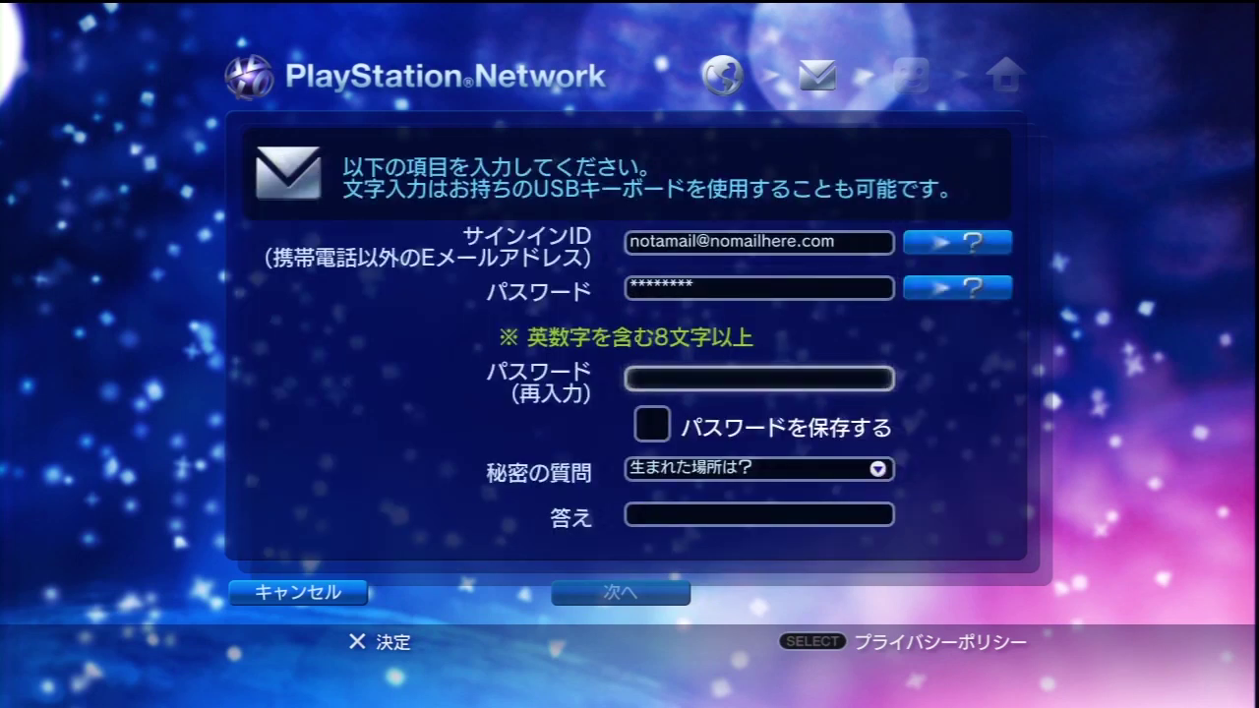
pyautogui.press('Return')
pyautogui.write('********')
pyautogui.press('Return')
pyautogui.press('Down')
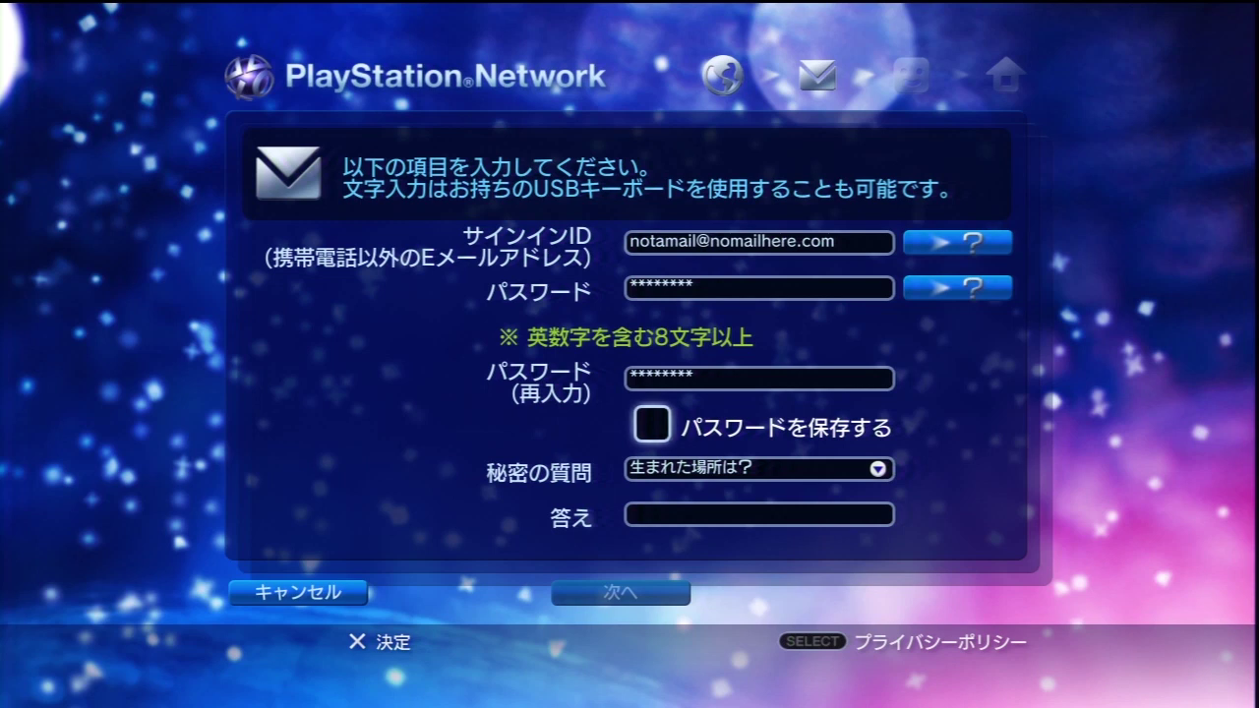
# Tick パスワードを保存する, fill the secret-question answer, and continue with 次へ
pyautogui.press('Down')
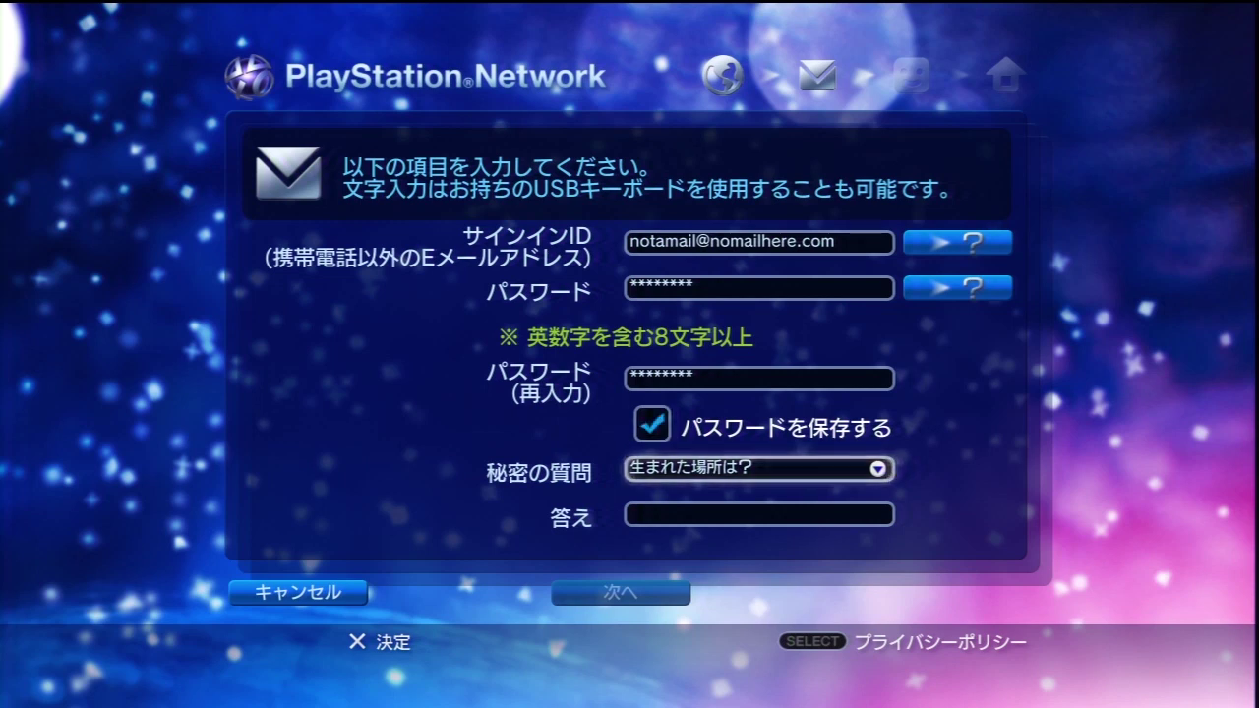
pyautogui.press('Down')
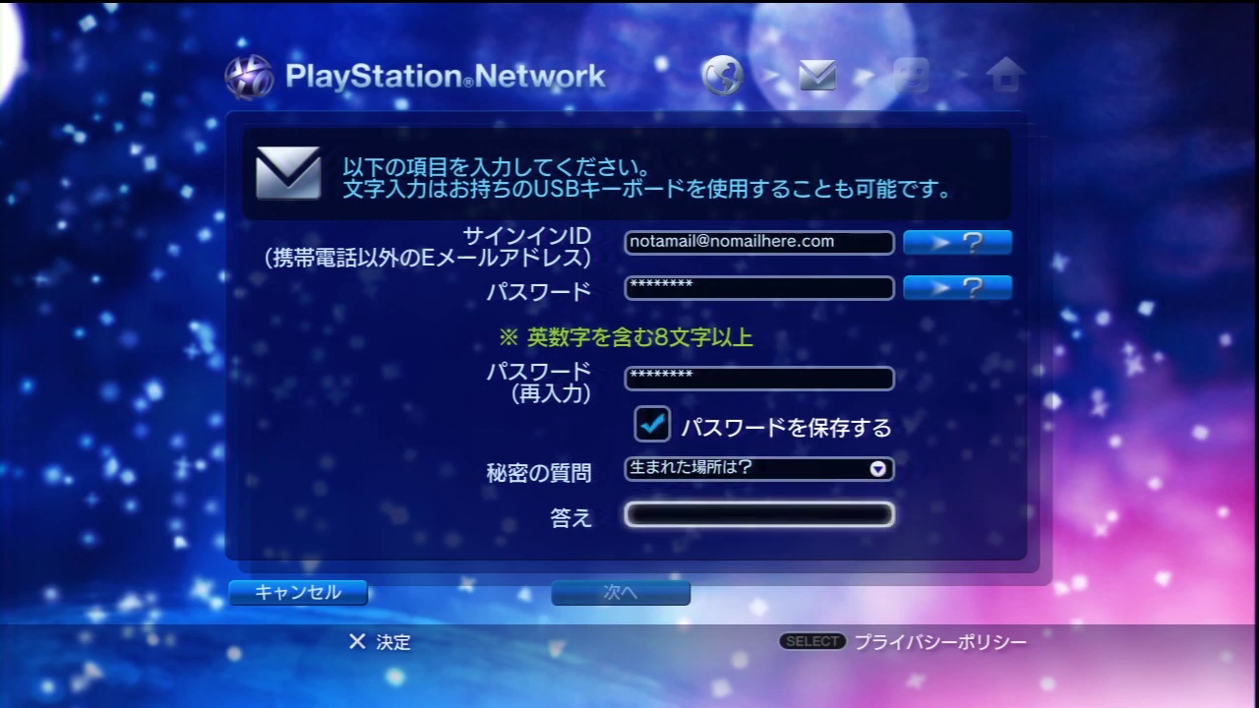
pyautogui.press('Return')
pyautogui.press('Return')
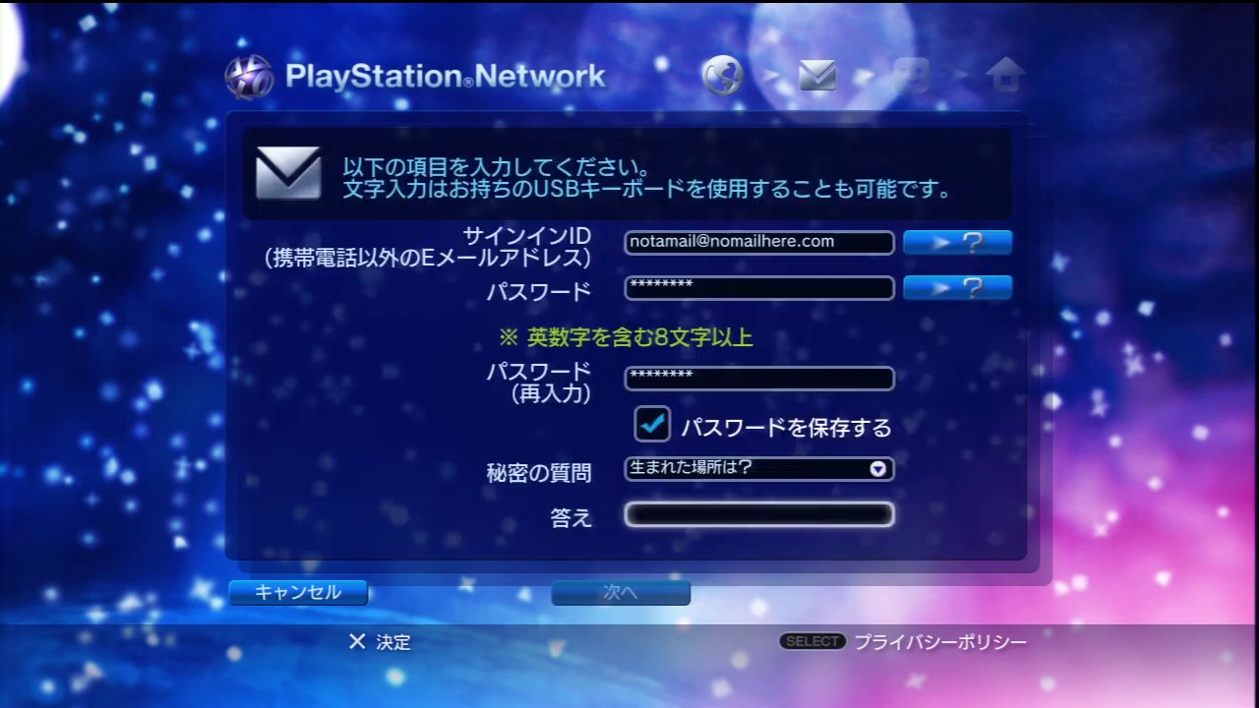
pyautogui.press('Down')
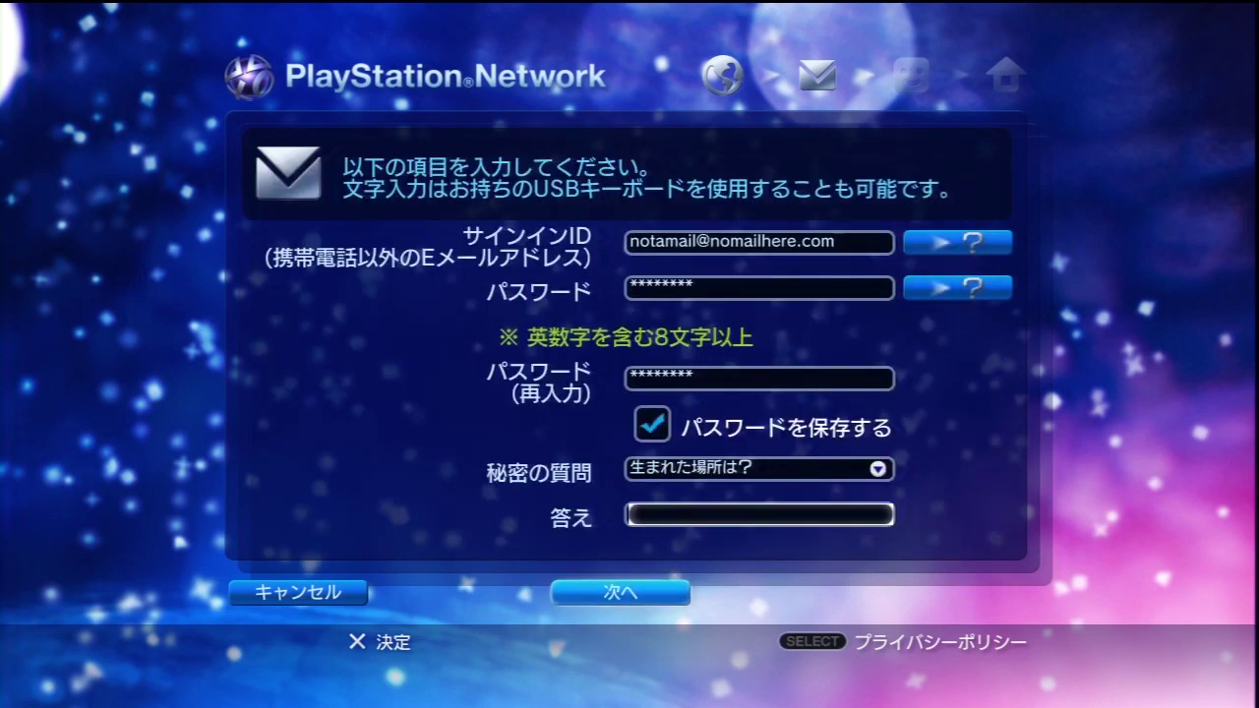
pyautogui.press('Return')
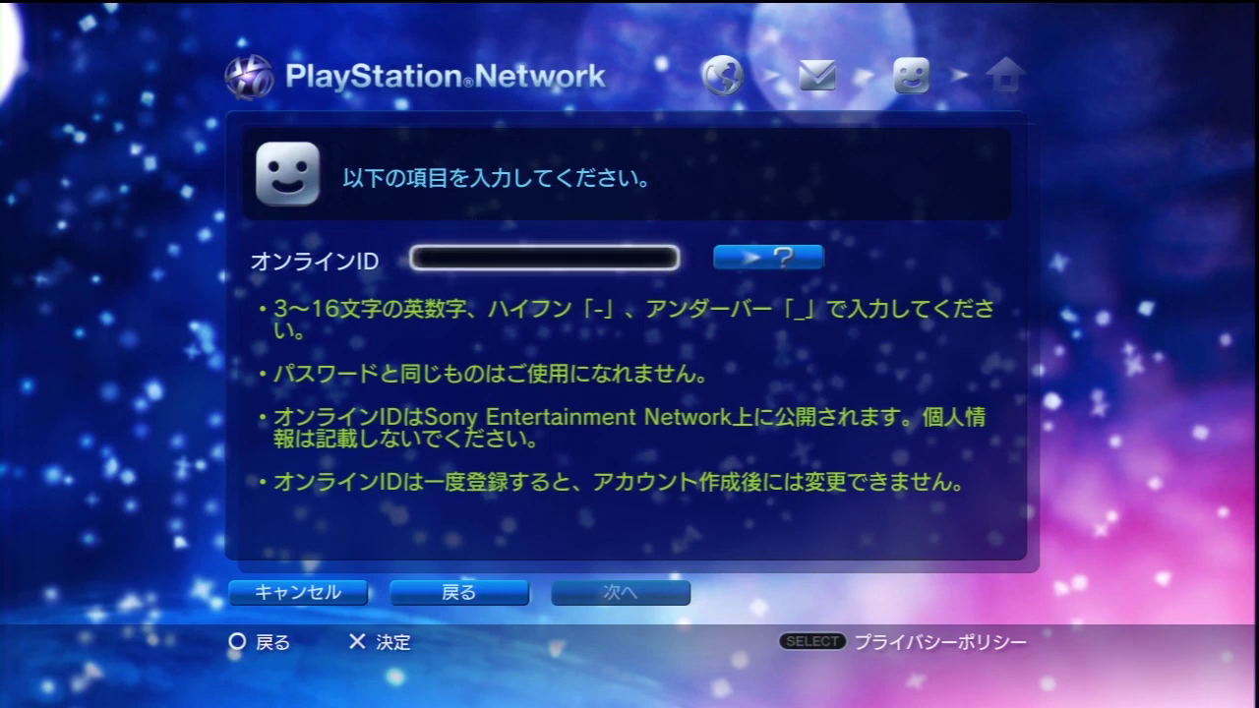
# Enter Online ID 'darksied-japan', acknowledge it is available, and continue
pyautogui.press('Return')
pyautogui.write('dar')
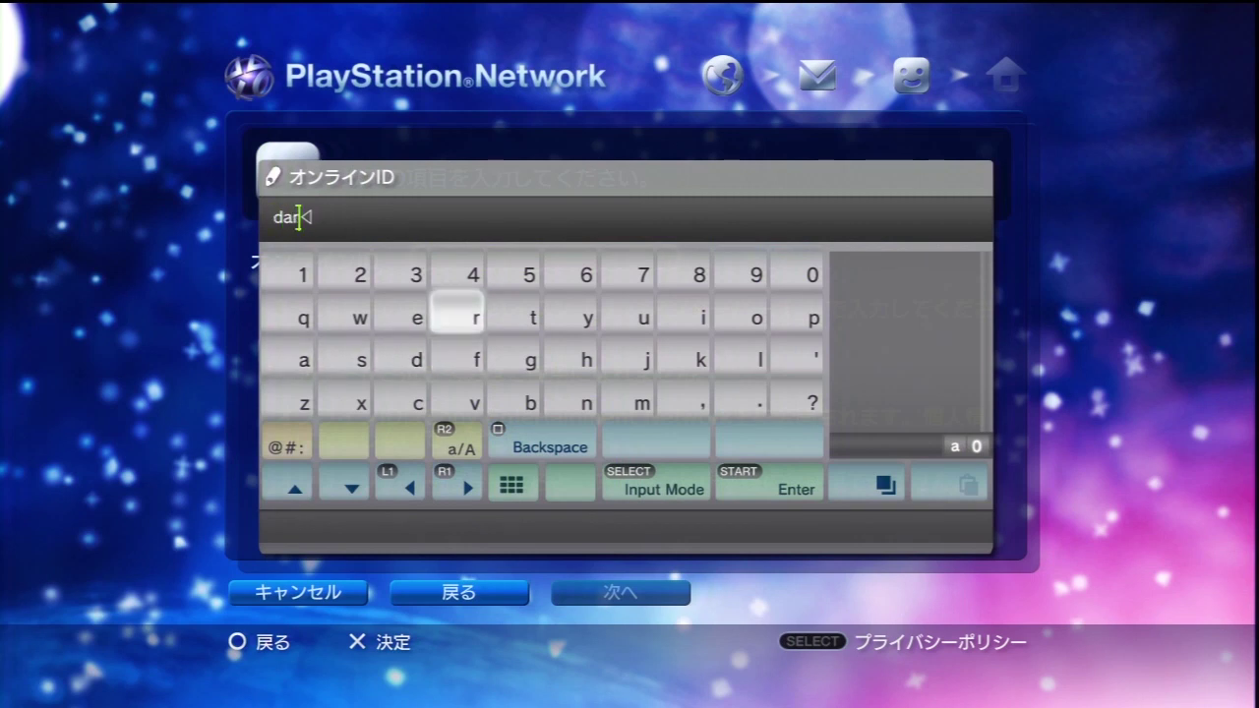
pyautogui.write('ksied')
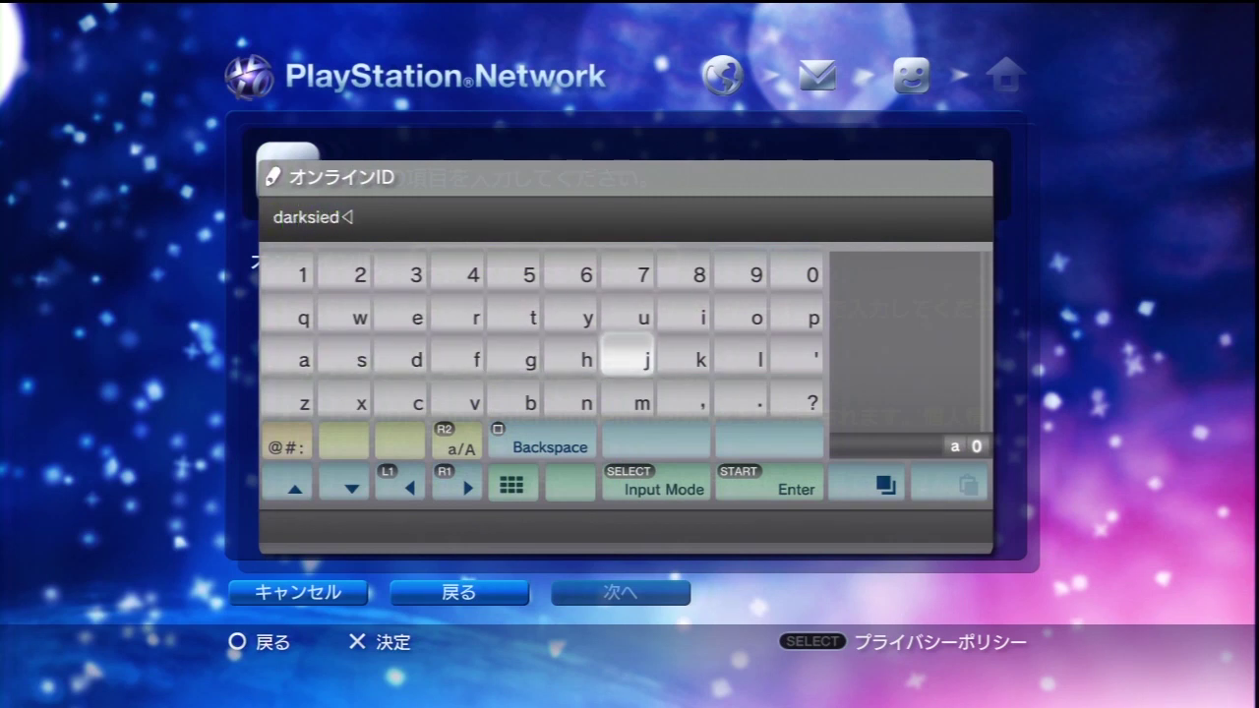
pyautogui.write('-japan')
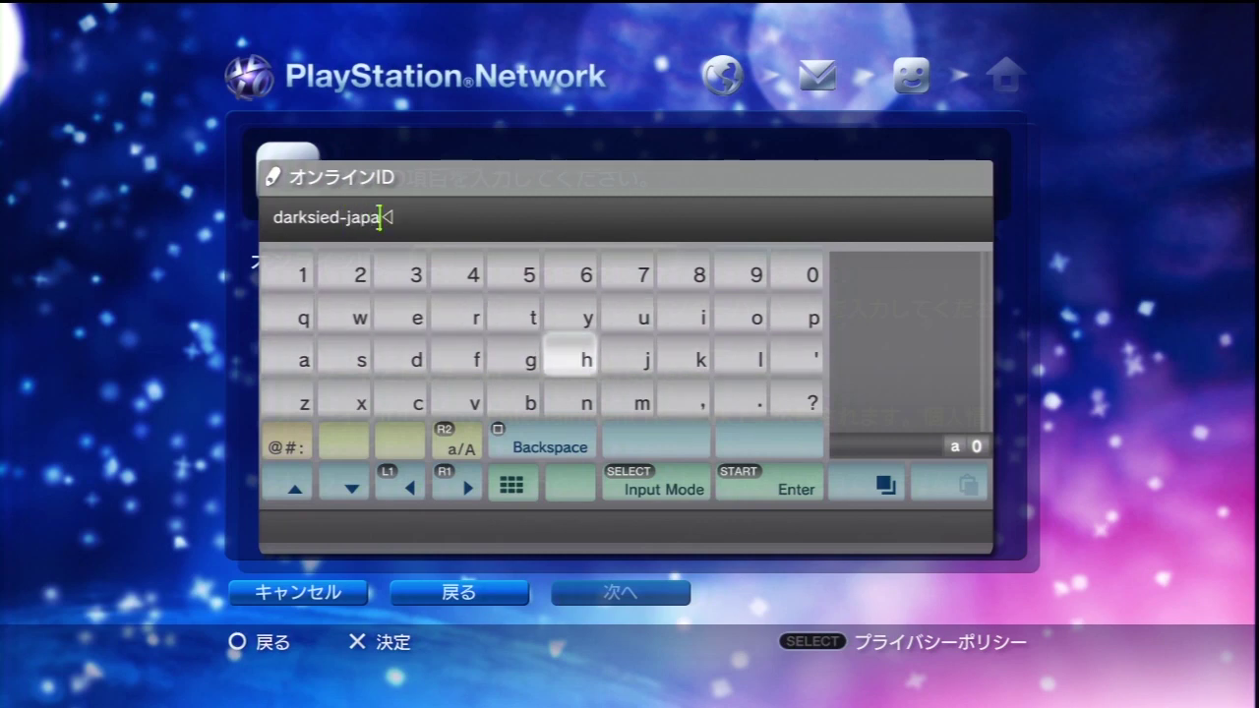
pyautogui.press('Return')
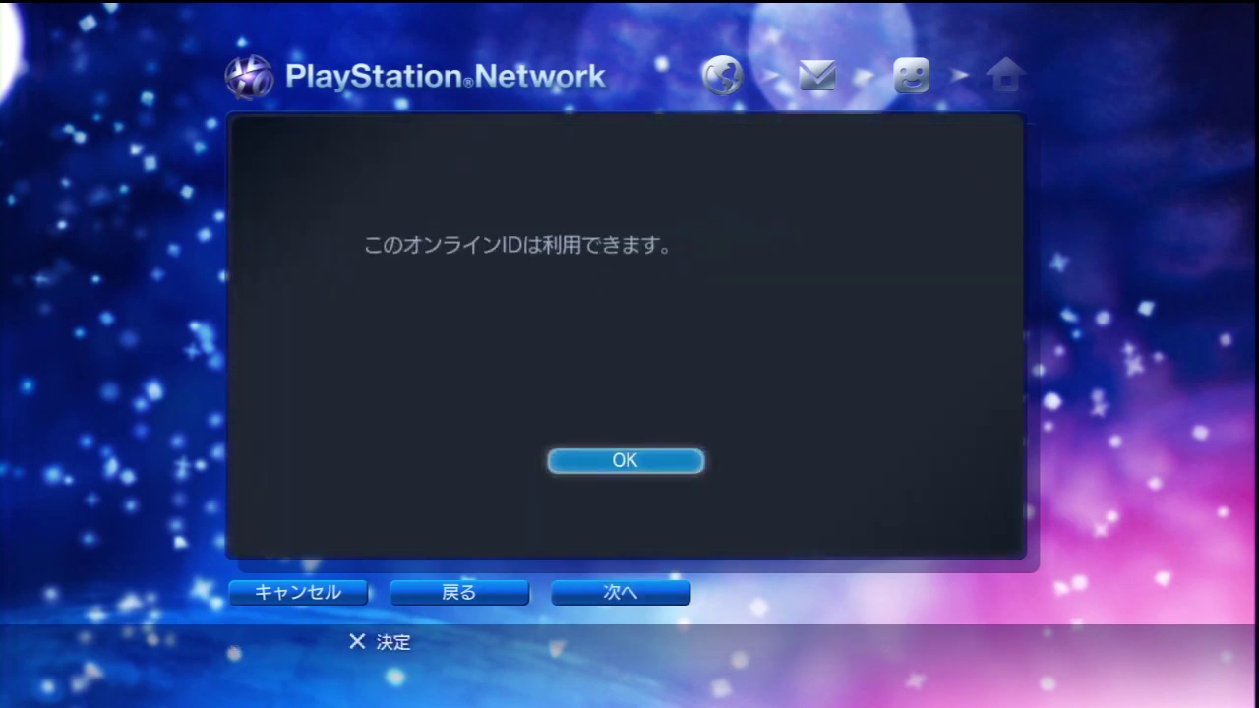
pyautogui.press('Return')
pyautogui.press('Down')
pyautogui.press('Return')
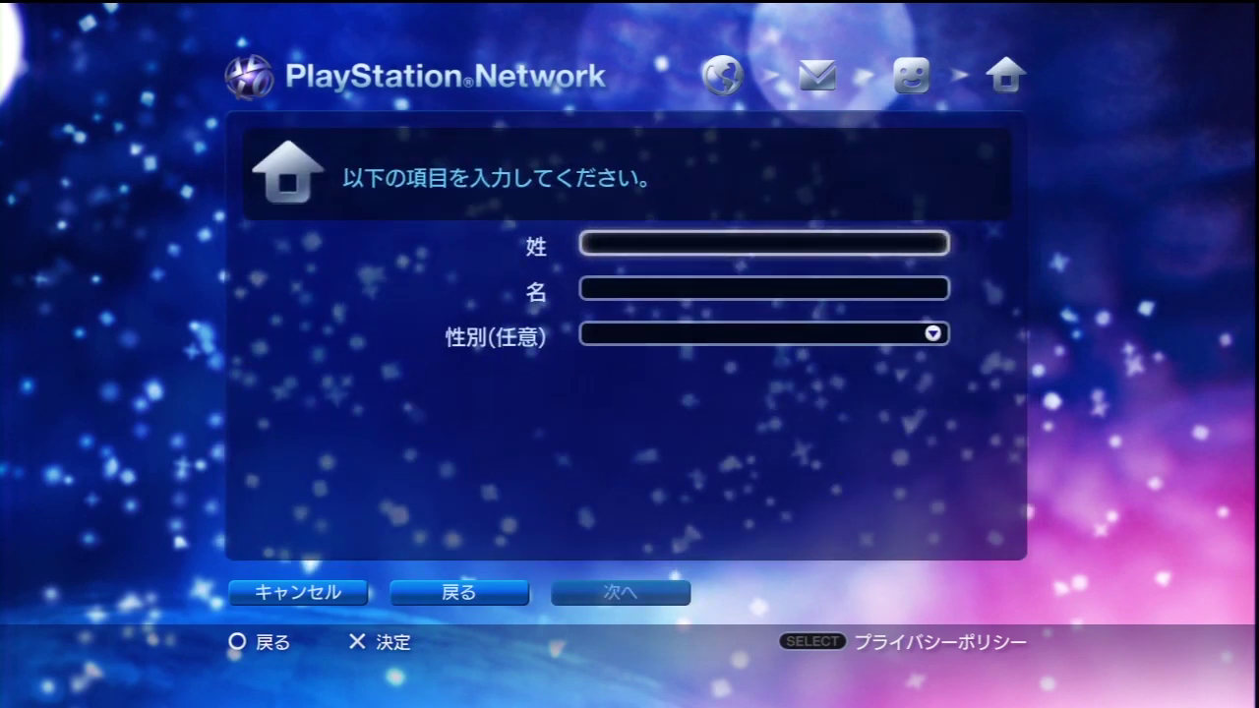
# Enter the family name (姓) and given name (名) in hiragana
pyautogui.press('Return')
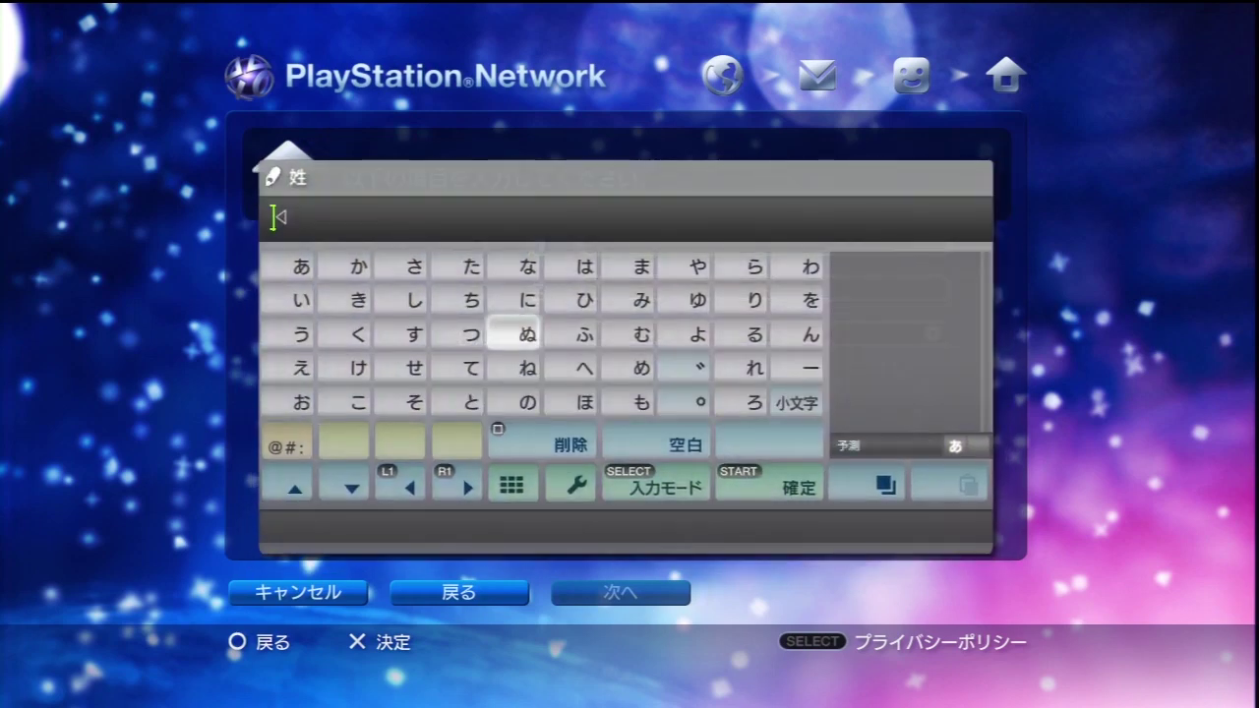
pyautogui.write('あかし')
pyautogui.write('ふ')
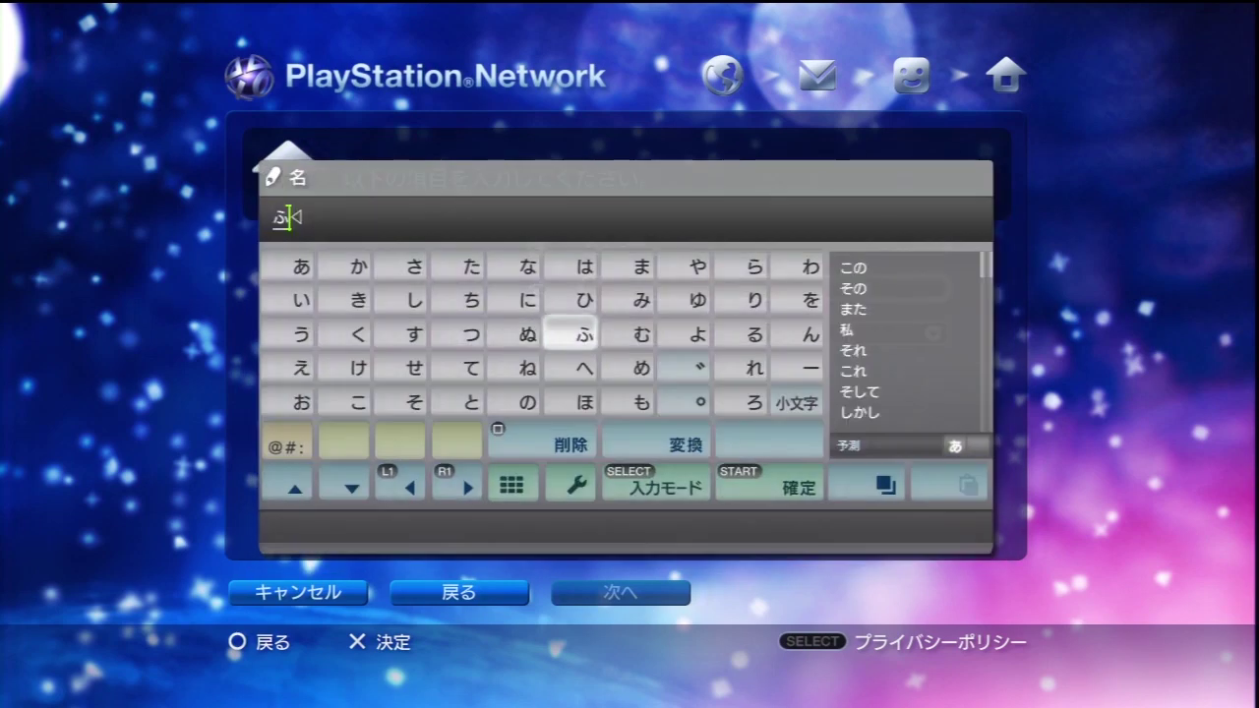
pyautogui.write('ひてせく')
pyautogui.press('Return')
# Set 性別 to 男性 (male) and continue to the address form
pyautogui.press('Down')
pyautogui.press('Return')
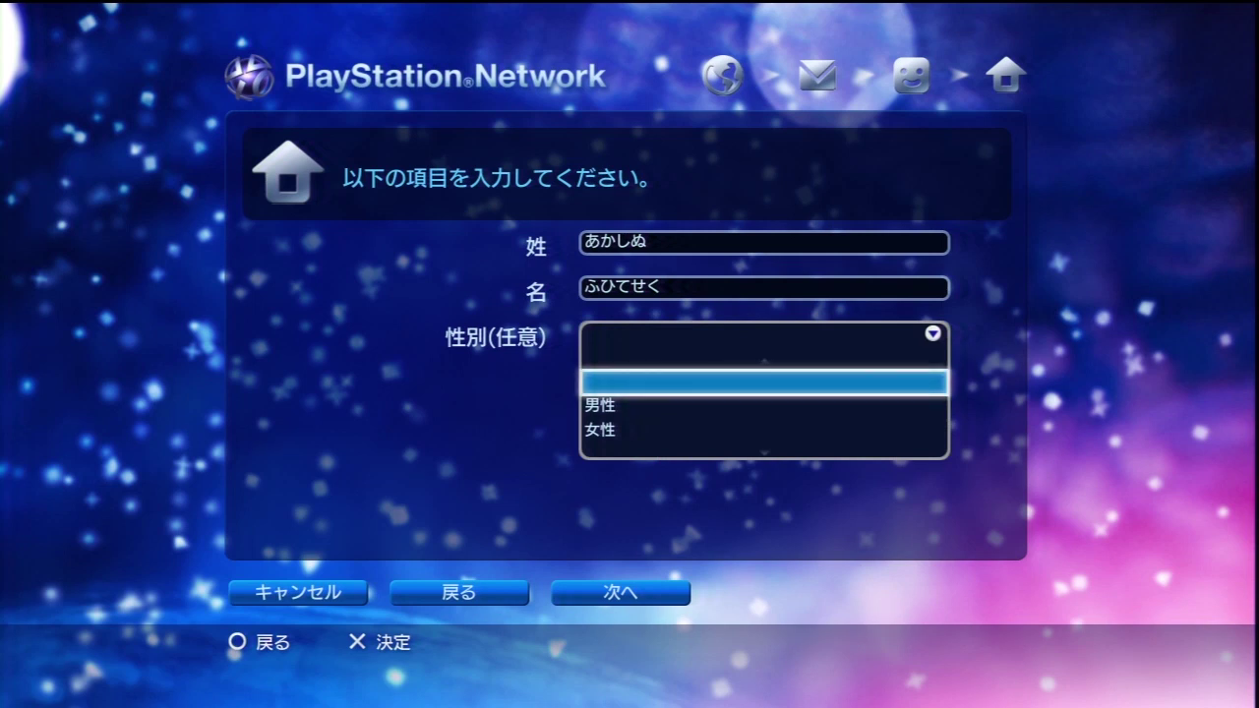
pyautogui.press('Down')
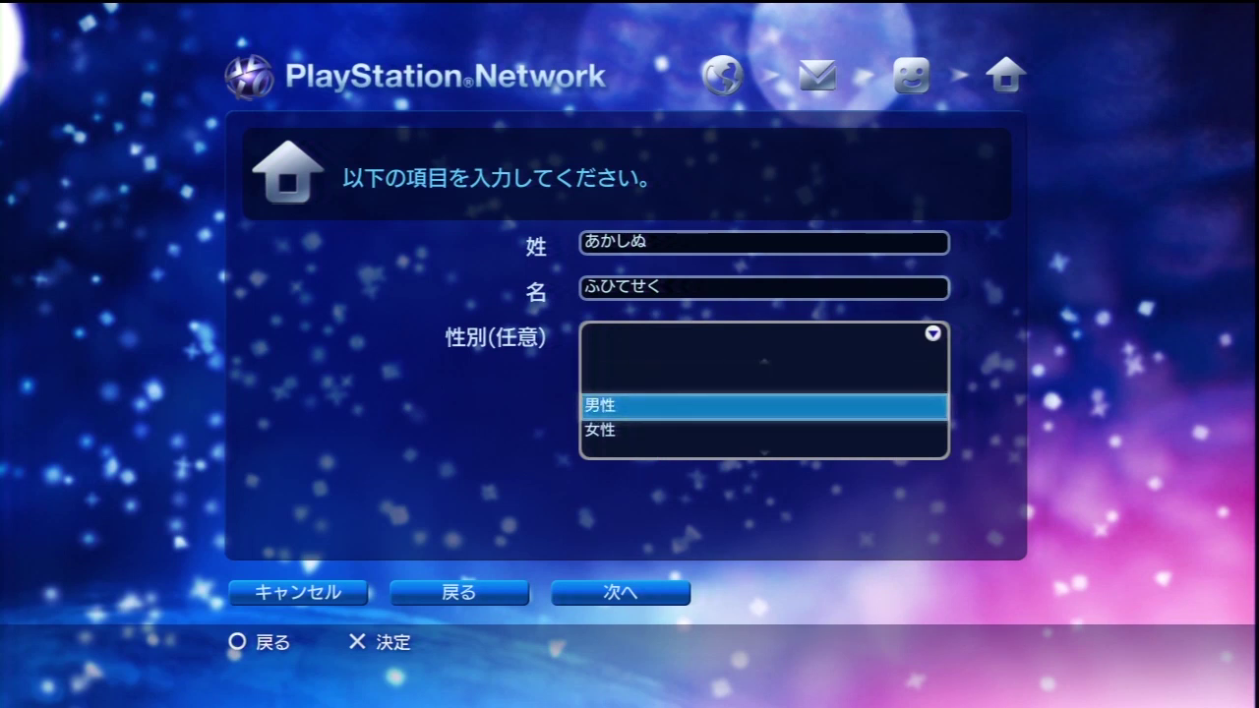
pyautogui.press('Return')
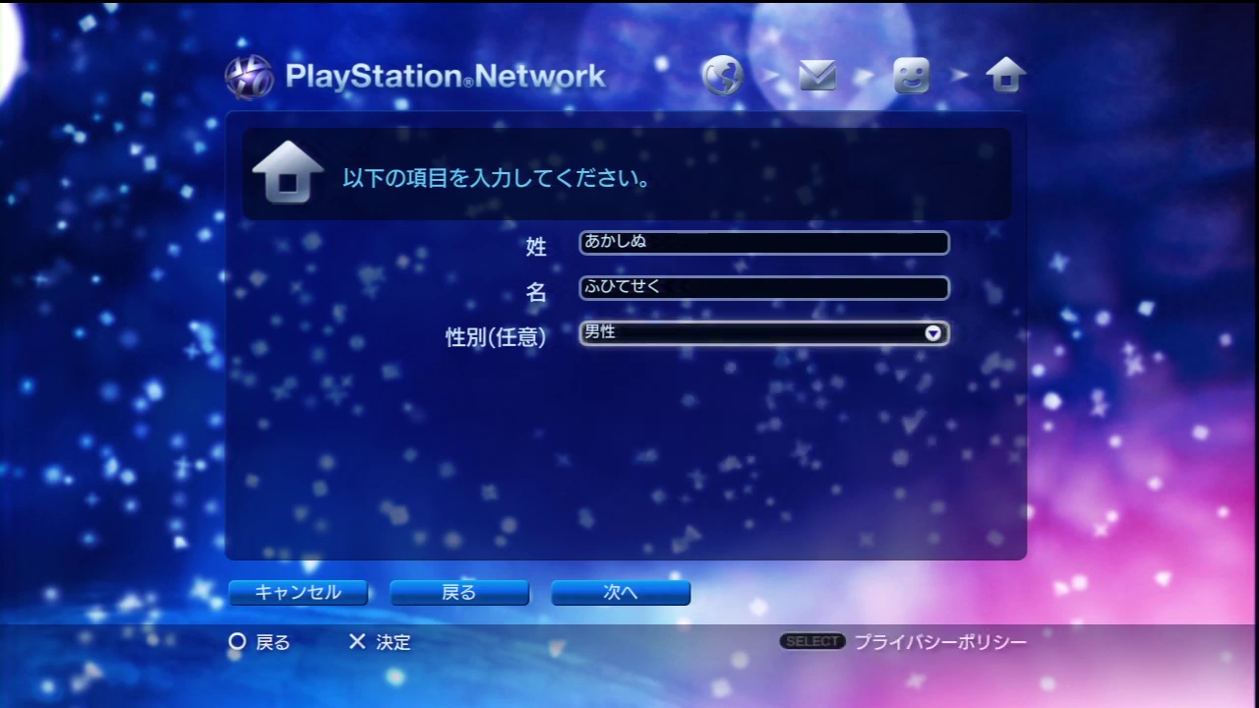
pyautogui.press('Down')
pyautogui.press('Return')
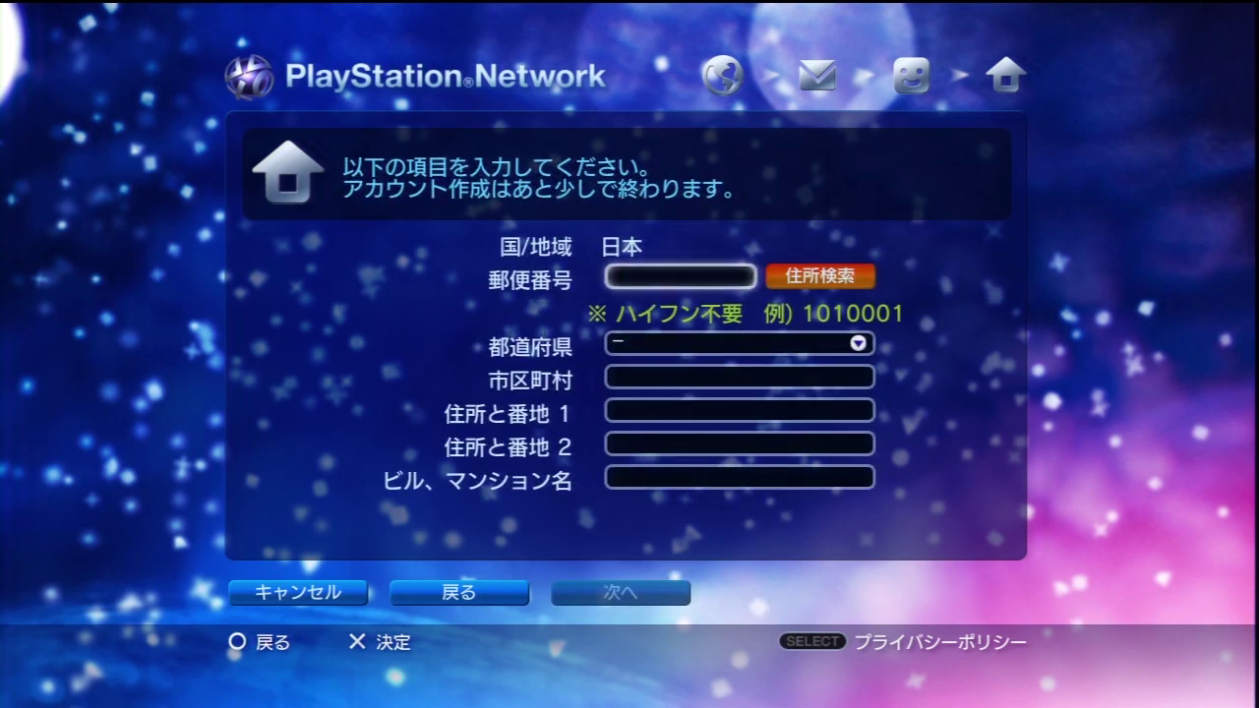
# Enter the 郵便番号 postal code on the number keypad
pyautogui.press('Return')
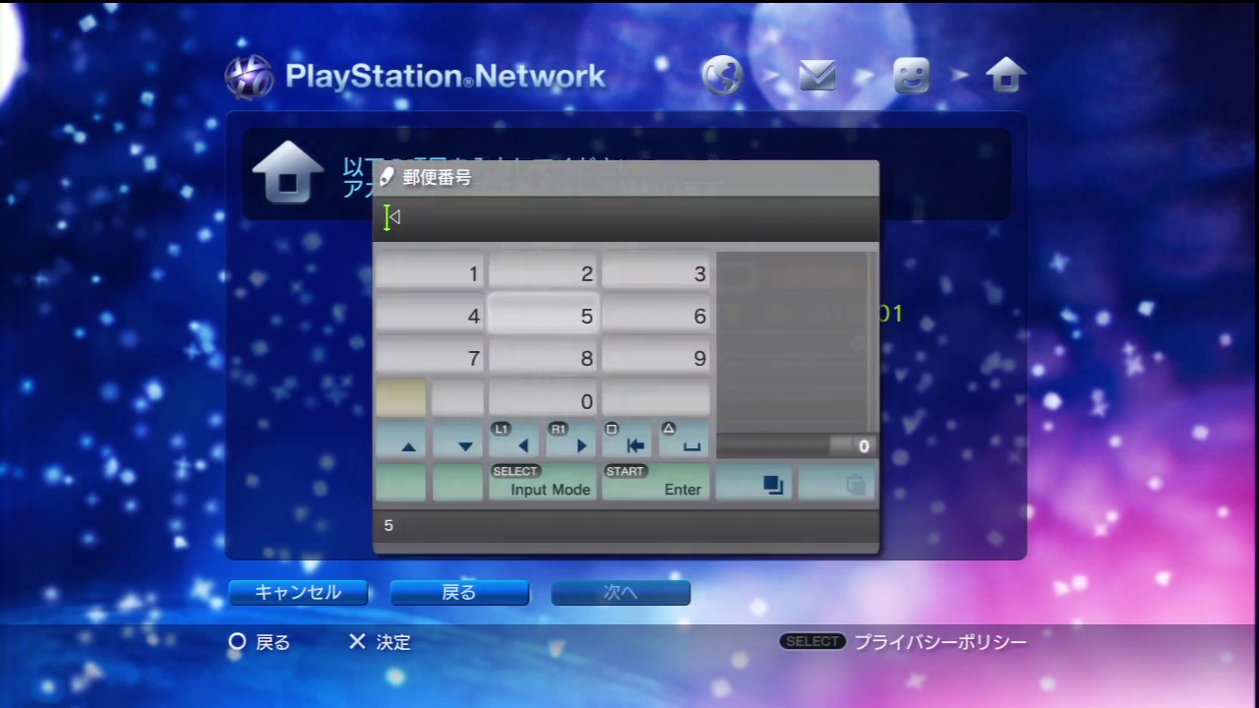
pyautogui.press('Left')
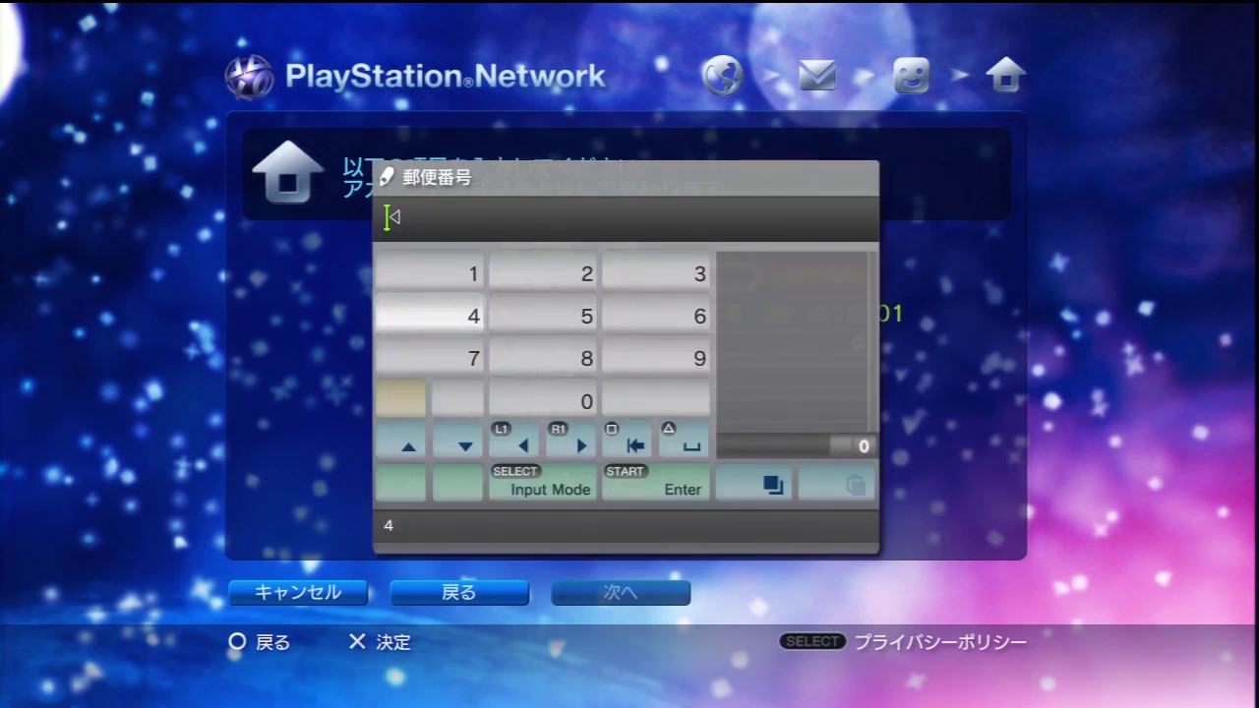
pyautogui.press('Up')
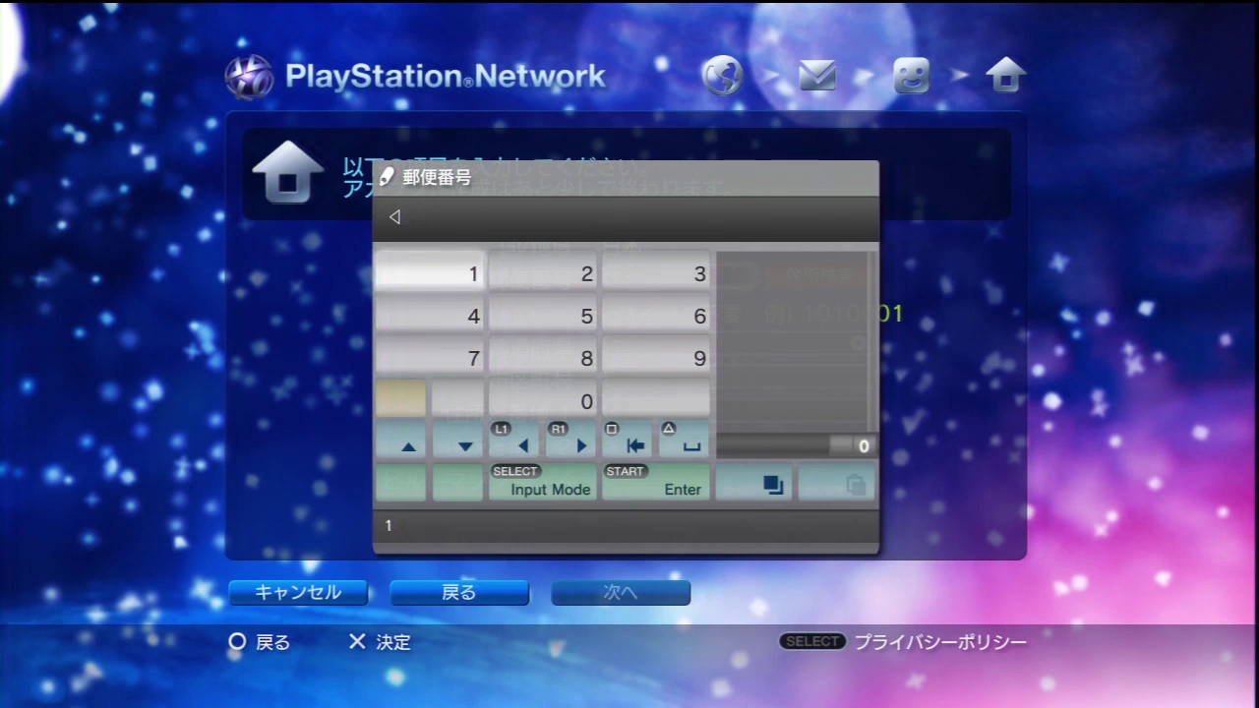
pyautogui.press('Right')
pyautogui.press('Return')
pyautogui.press('Right')
pyautogui.press('Return')
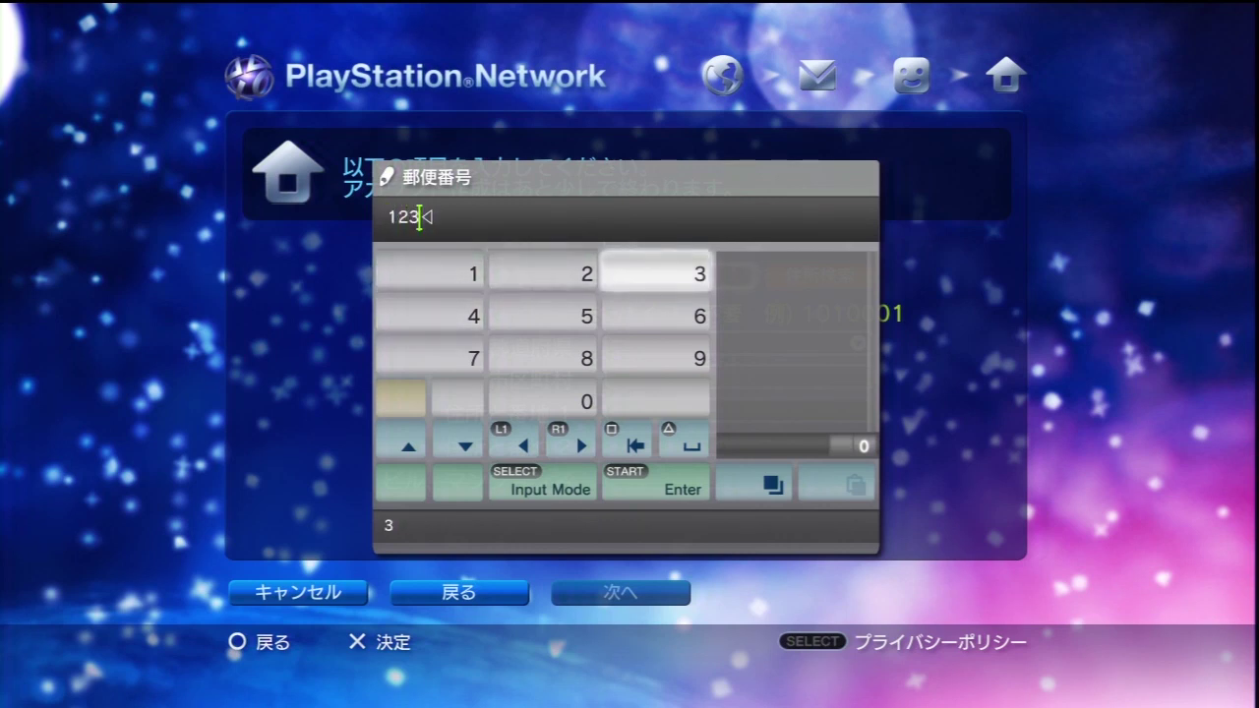
pyautogui.press('Return')
# Pick the first prefecture in 都道府県 and fill in the 市区町村 city
pyautogui.press('Down')
pyautogui.press('Return')
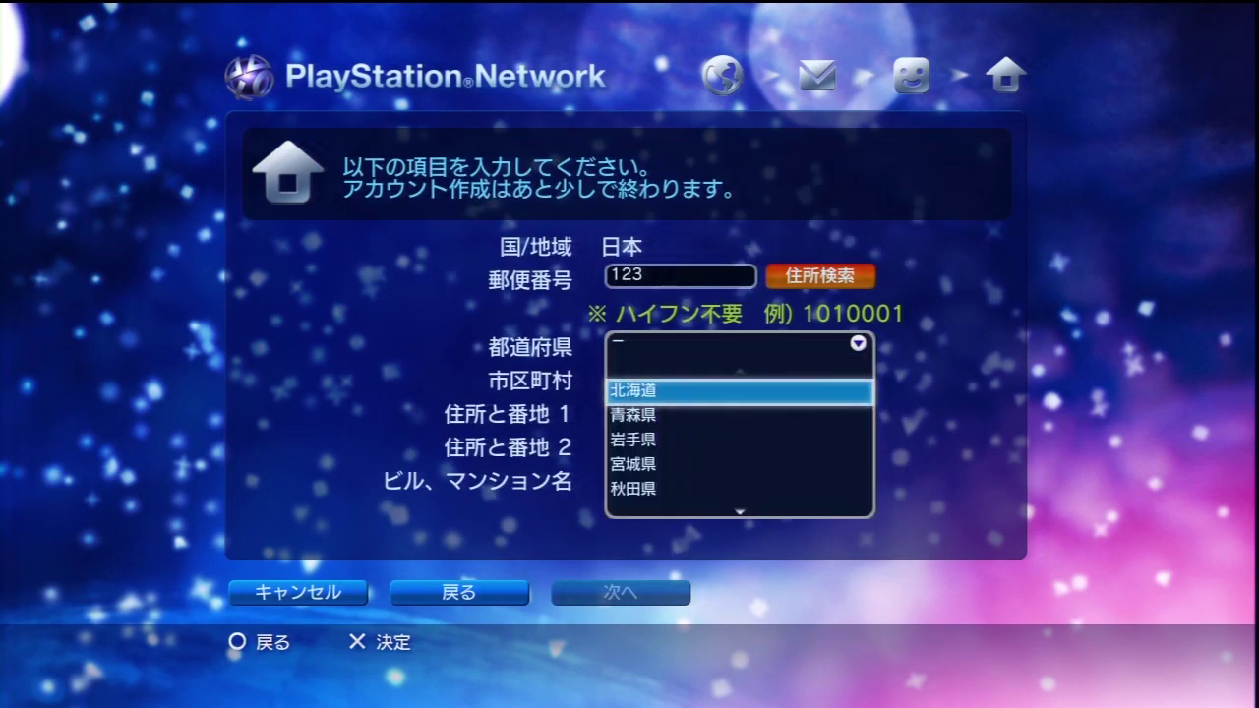
pyautogui.press('Return')
pyautogui.press('Down')
pyautogui.press('Return')
pyautogui.write('ぬふひにぬ')
pyautogui.press('Return')
# Fill in 住所と番地1 and ビル名, then submit the address with 次へ
pyautogui.press('Down')
pyautogui.press('Return')
pyautogui.write('にこつつ')
pyautogui.press('Return')
pyautogui.press('Down')
pyautogui.press('Down')
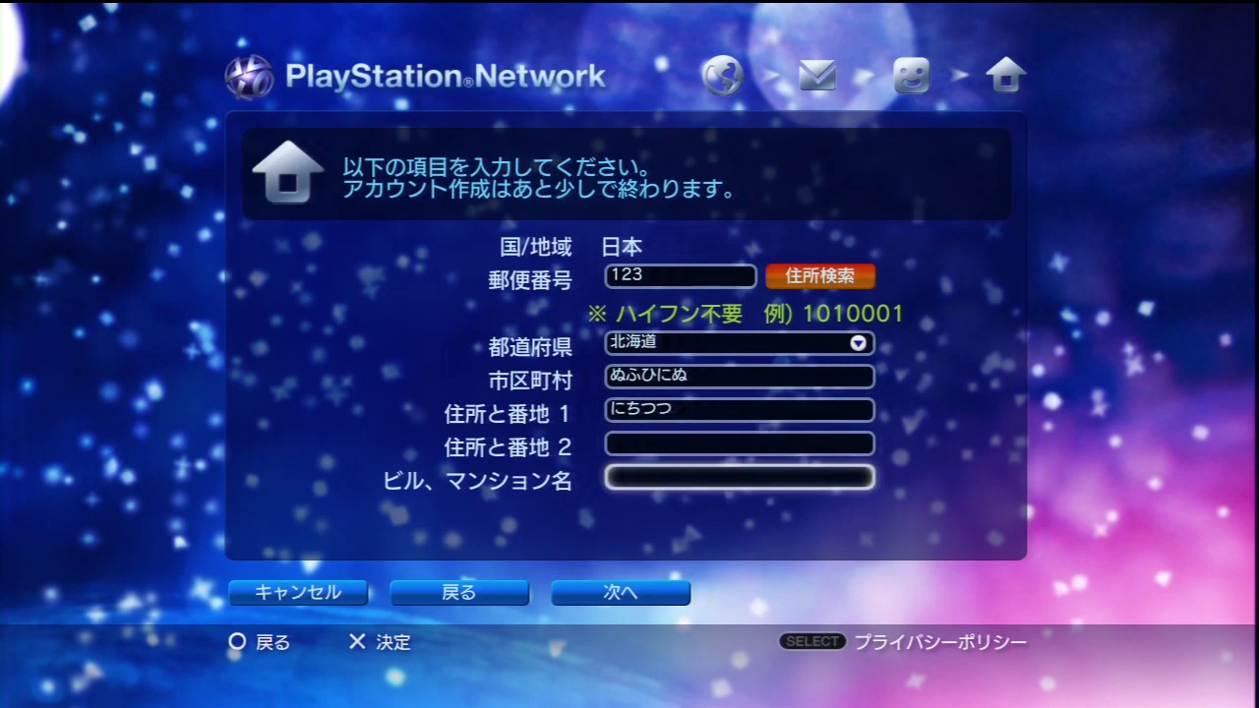
pyautogui.press('Return')
pyautogui.write('につつふむめ')
pyautogui.press('Return')
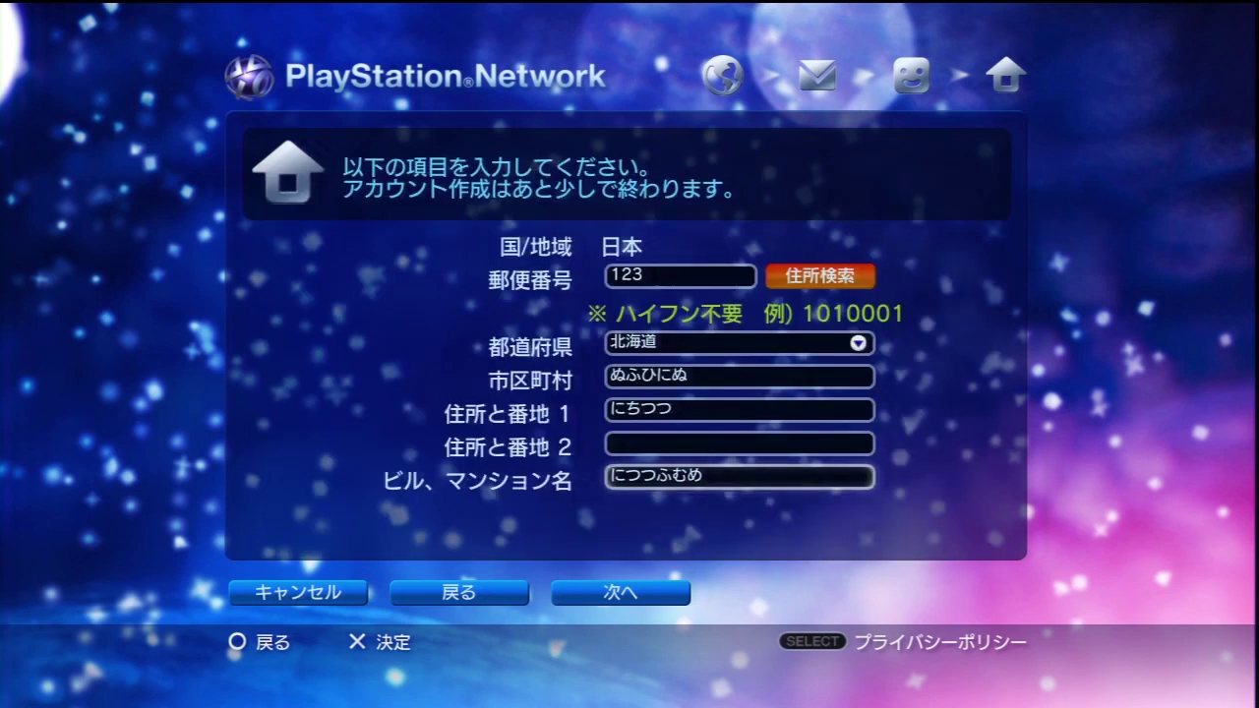
pyautogui.press('Down')
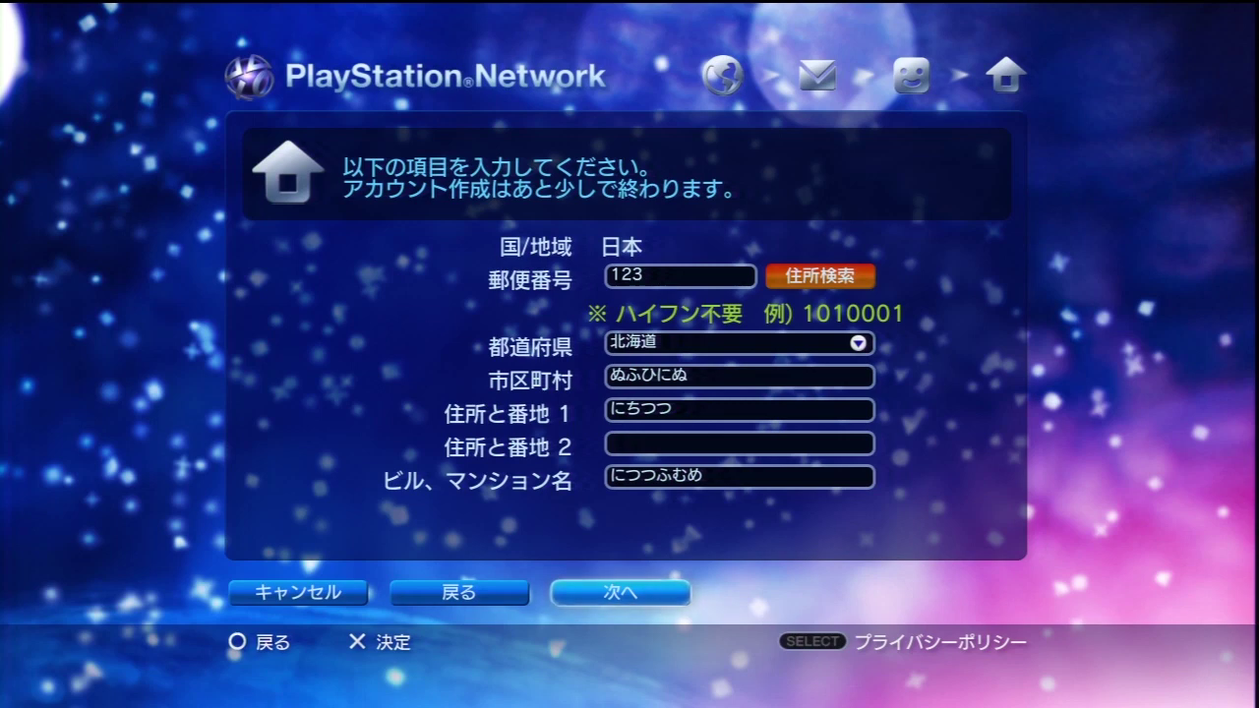
pyautogui.press('Return')
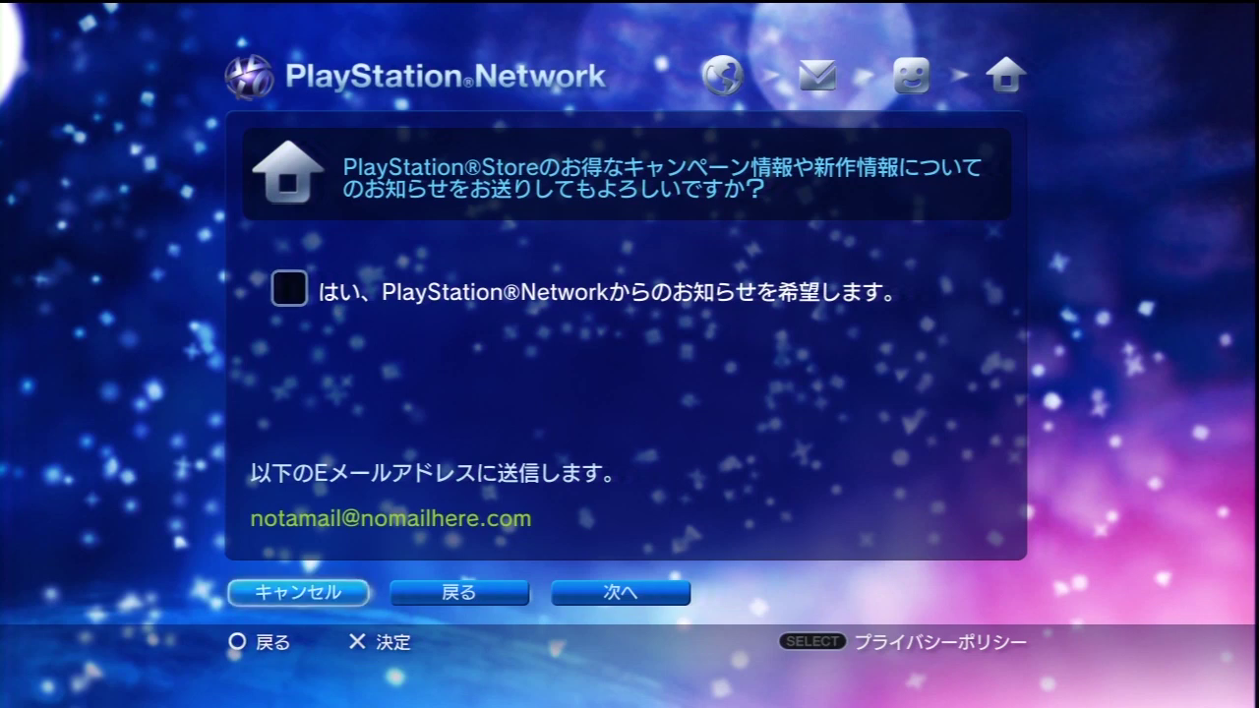
# Leave the store e-mail opt-in unchecked, review the summary, and confirm with 確定
pyautogui.press('Right')
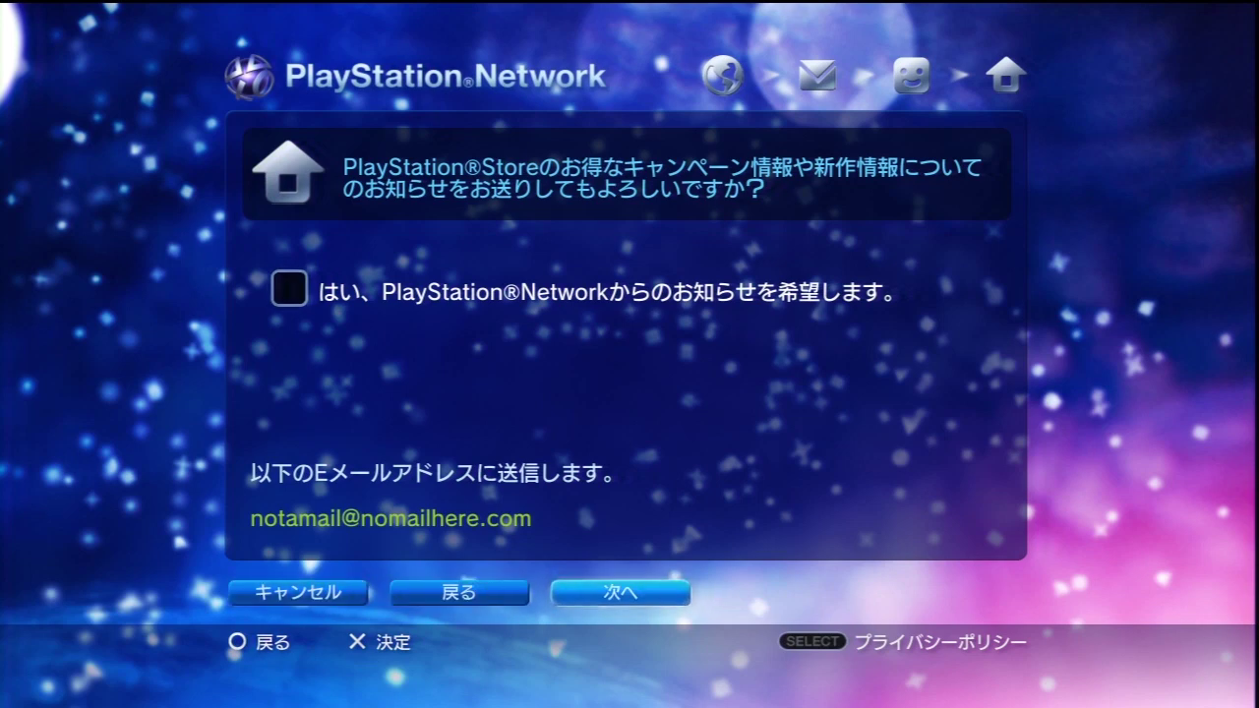
pyautogui.press('Return')
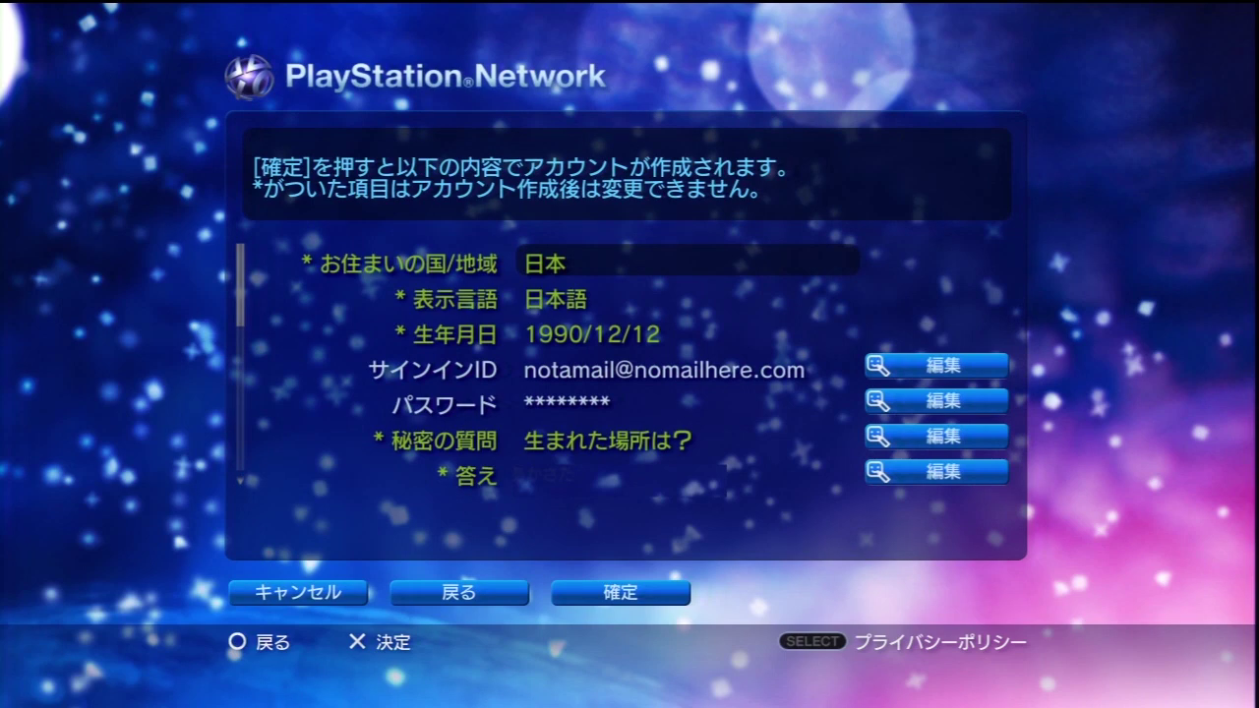
pyautogui.press('Down')
pyautogui.press('Down')
pyautogui.press('Down')
pyautogui.press('Down')
pyautogui.press('Down')
pyautogui.press('Down')
pyautogui.press('Down')
pyautogui.press('Down')
pyautogui.press('Down')
pyautogui.press('Down')
pyautogui.press('Down')
pyautogui.press('Down')
pyautogui.press('Down')
pyautogui.press('Down')
pyautogui.press('Down')
pyautogui.press('Down')
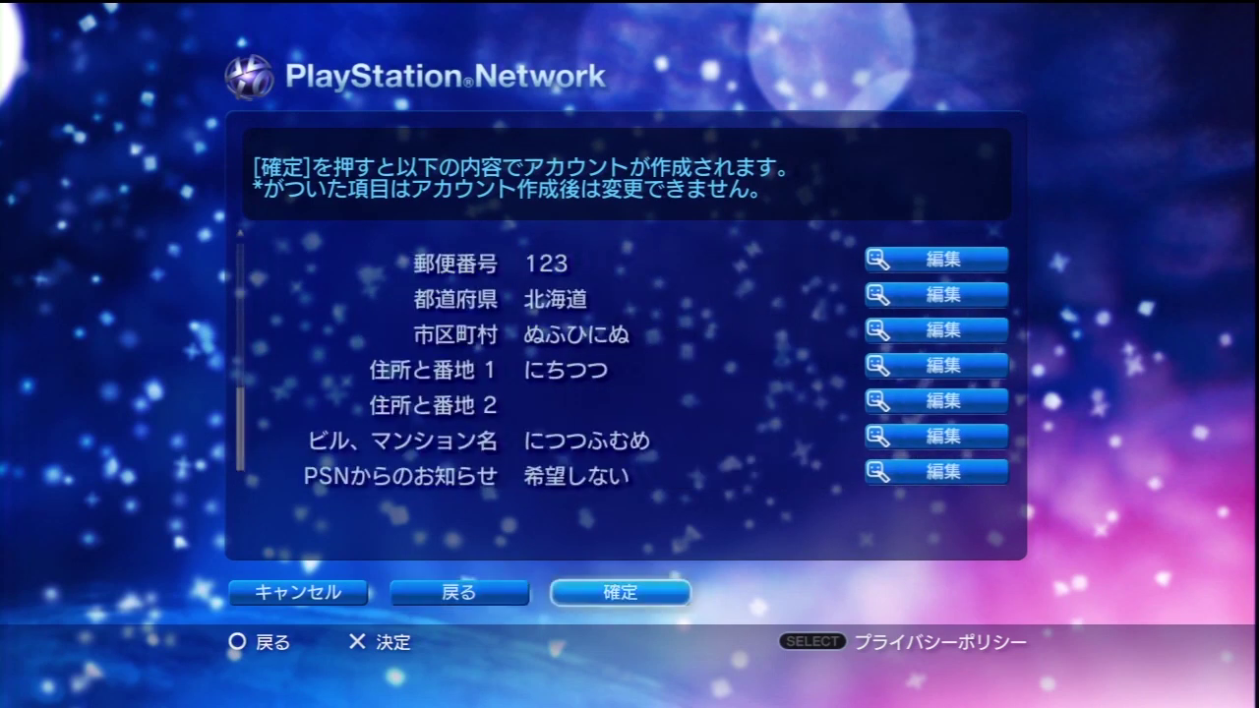
pyautogui.press('Return')
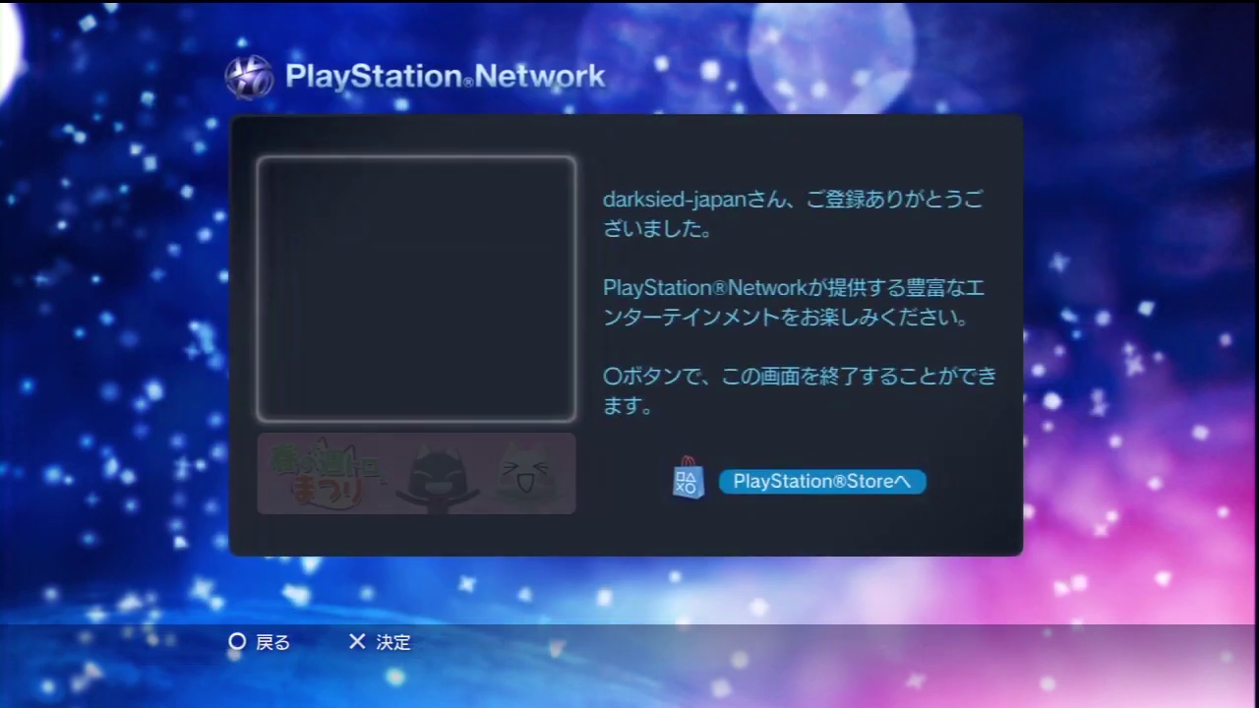
# Sign in to the new account with Sign In Automatically ticked
pyautogui.press('Right')
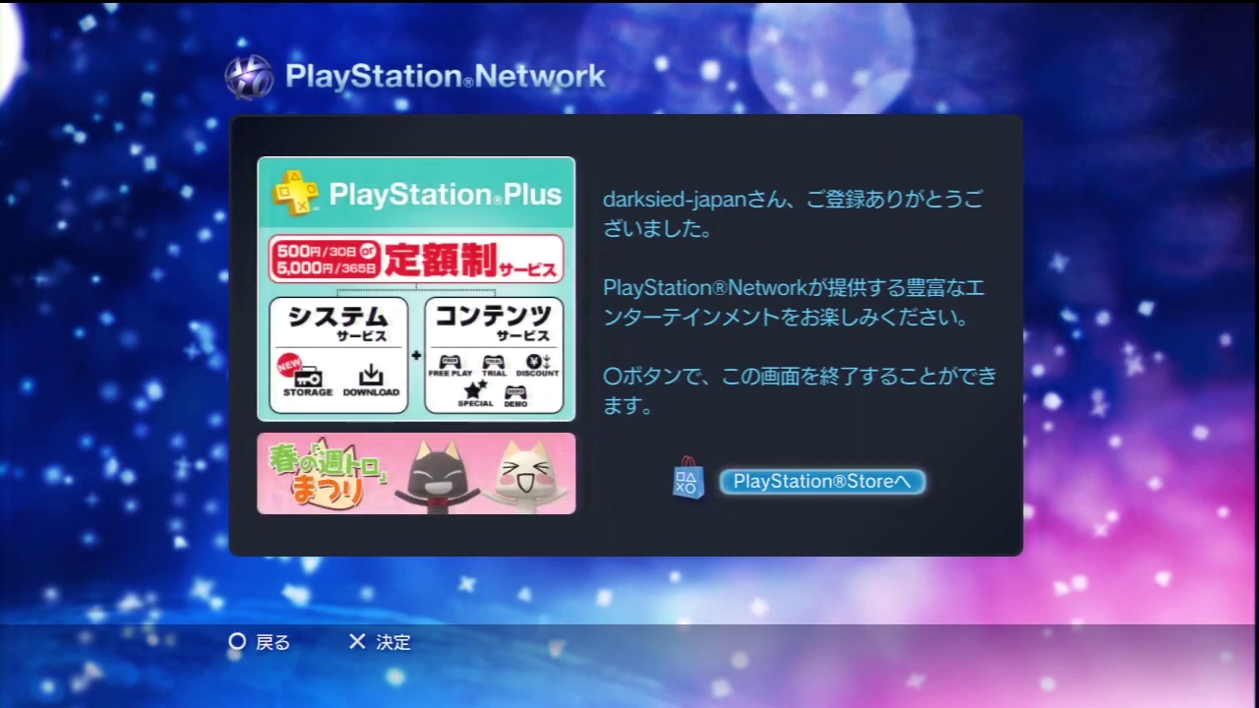
pyautogui.press('Escape')
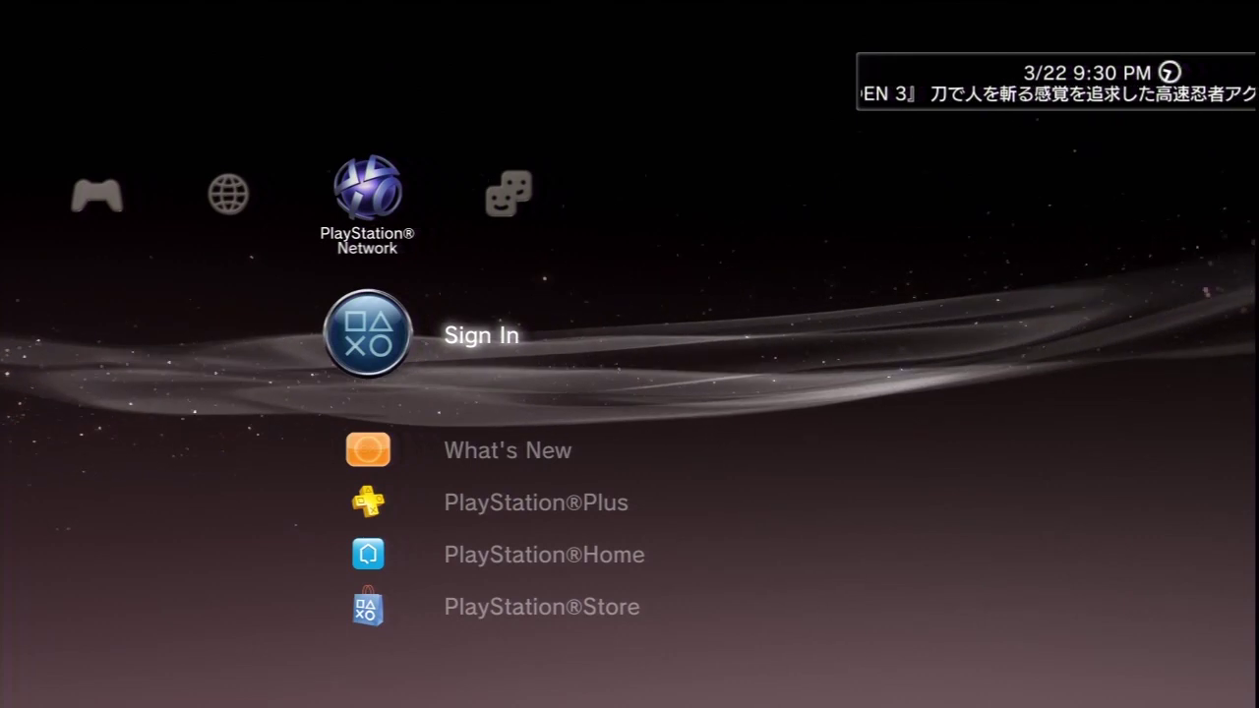
pyautogui.press('Return')
pyautogui.press('Up')
pyautogui.press('Up')
pyautogui.press('Return')
pyautogui.press('Down')
pyautogui.press('Return')
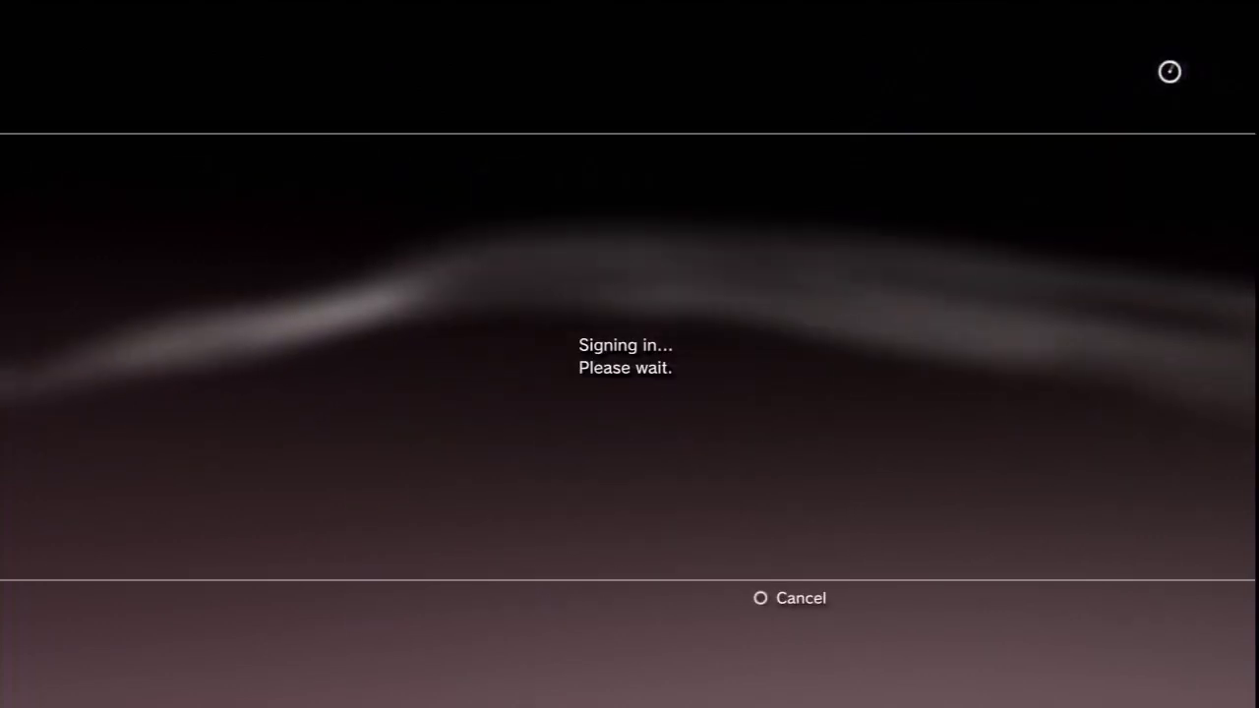